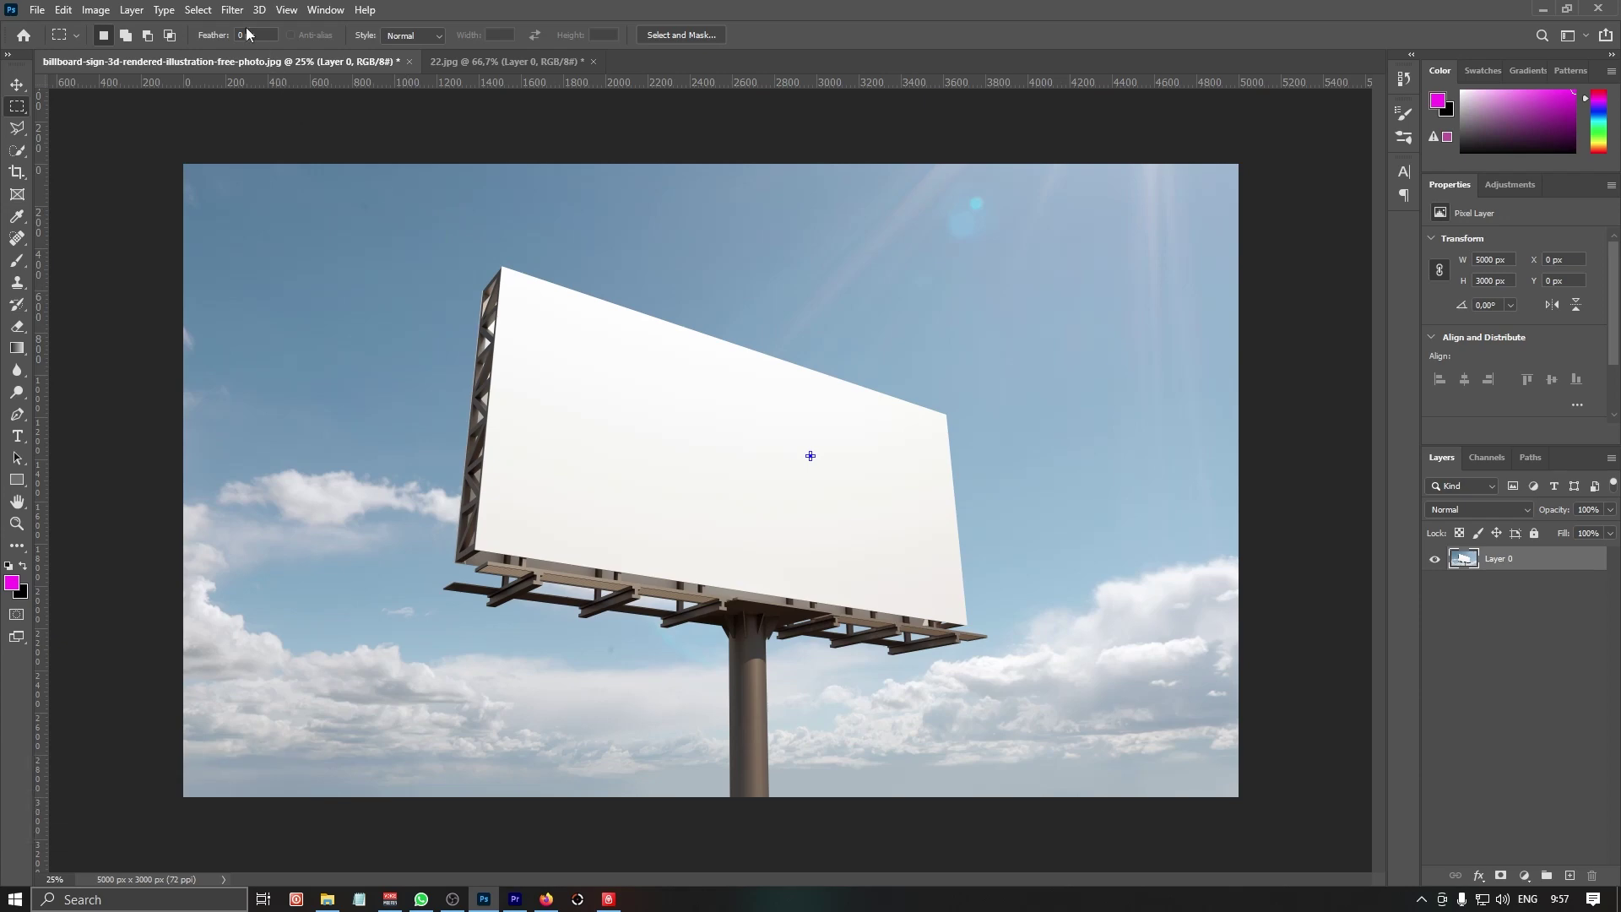
Open the Vanishing Point filter and define a perspective plane on the four corners of the billboard's white face
left_click(232, 10)
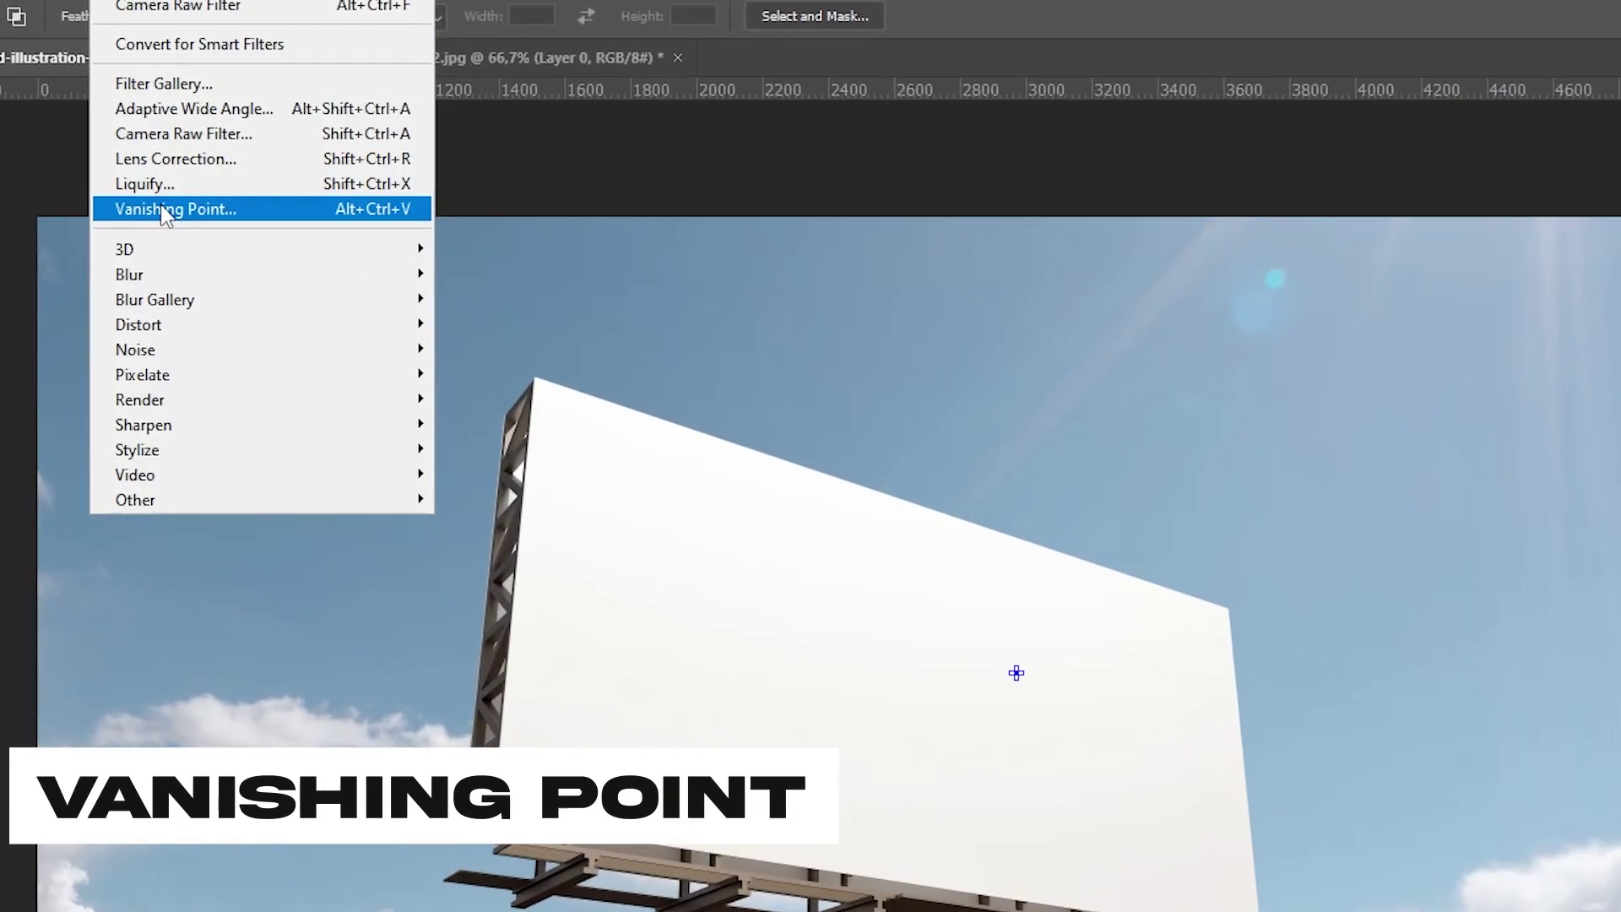
left_click(257, 188)
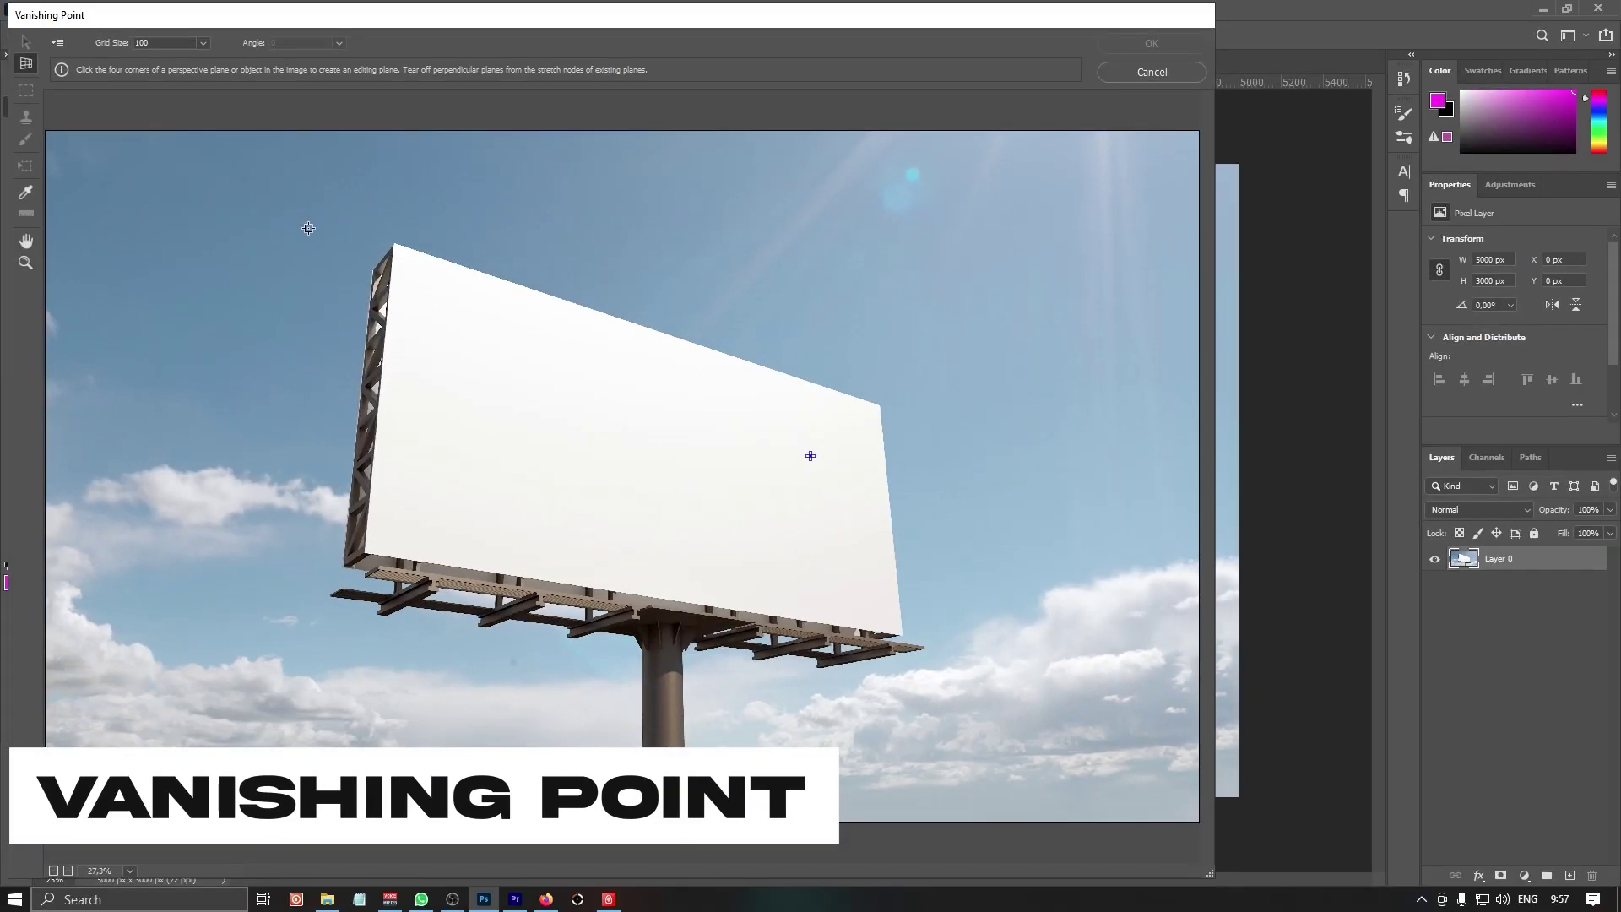
key("ctrl+plus")
key("ctrl+plus")
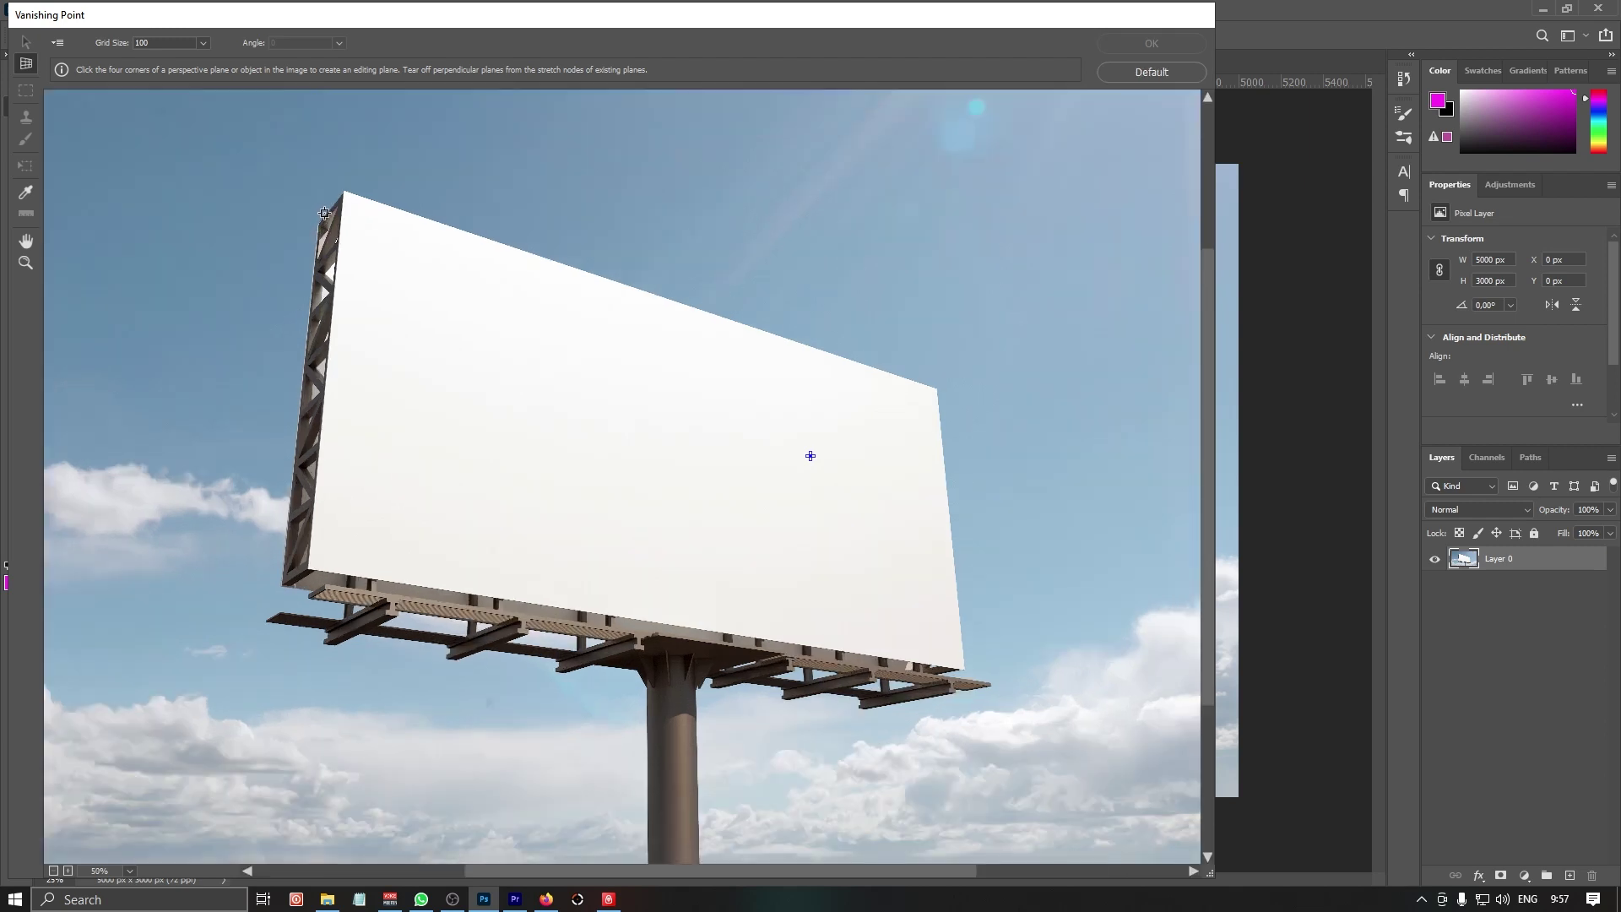
left_click_drag(1211, 370, 1209, 328)
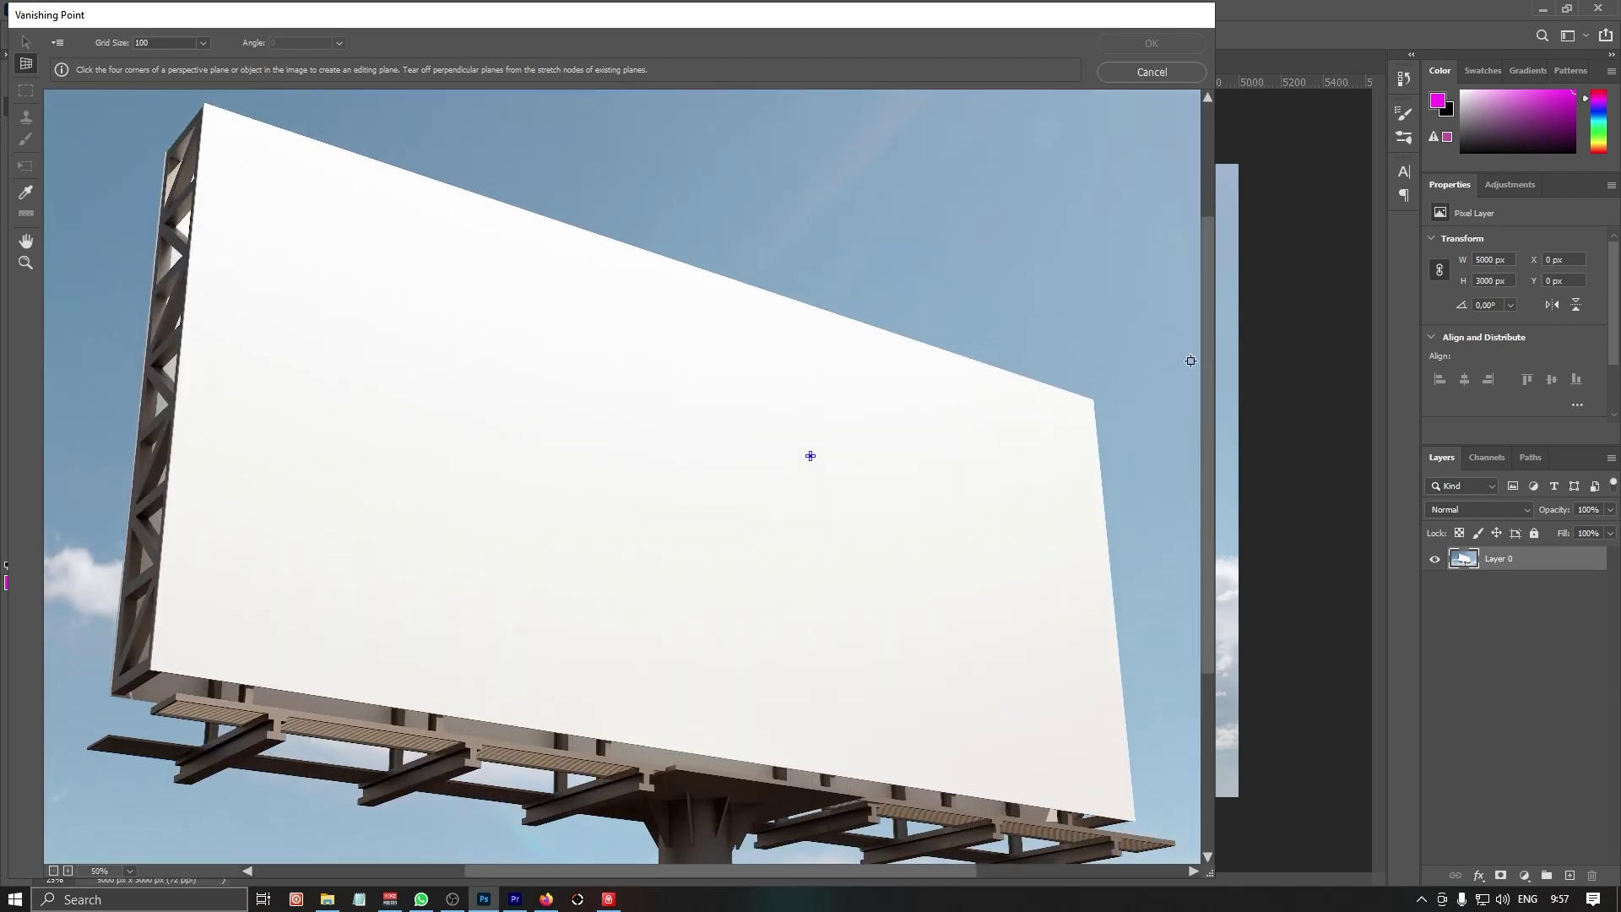
left_click(205, 102)
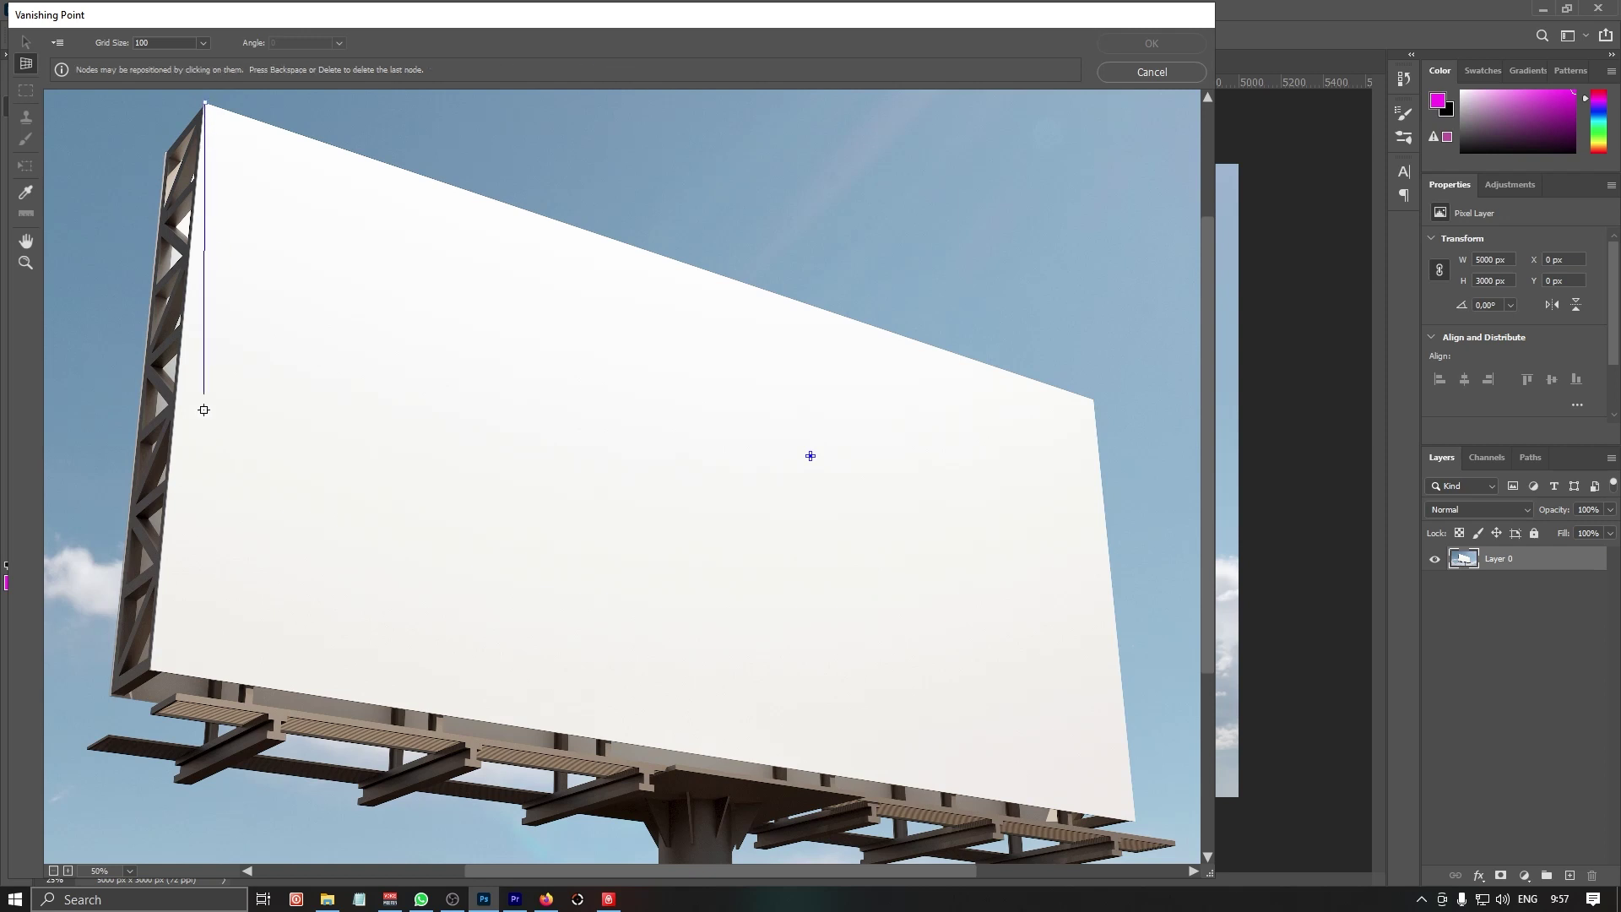
left_click(150, 669)
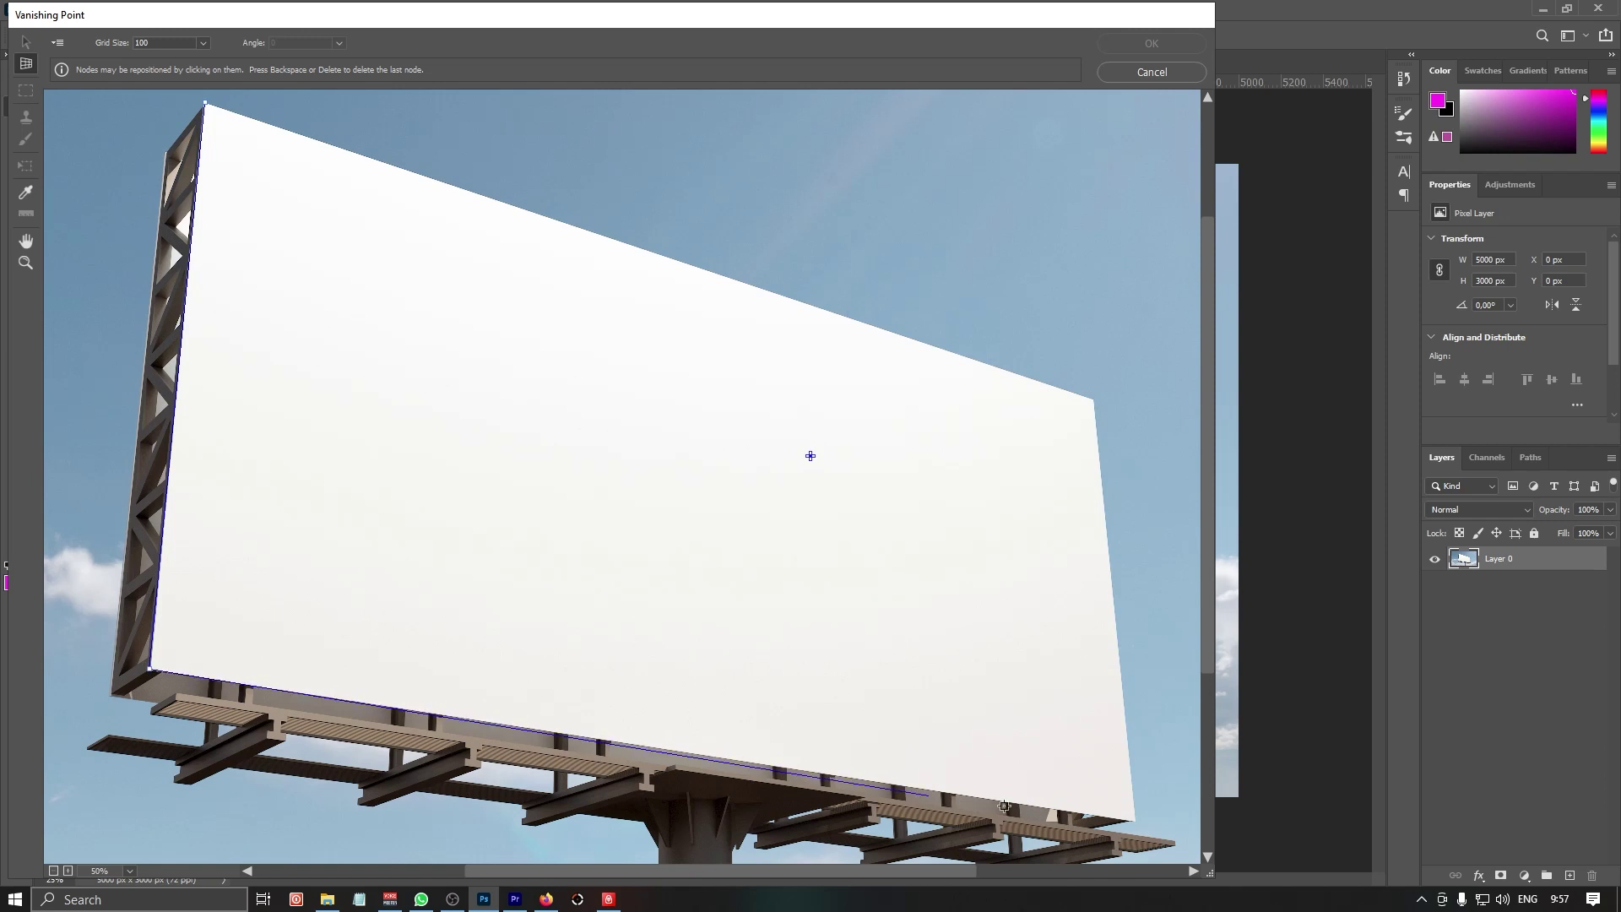
left_click(1136, 821)
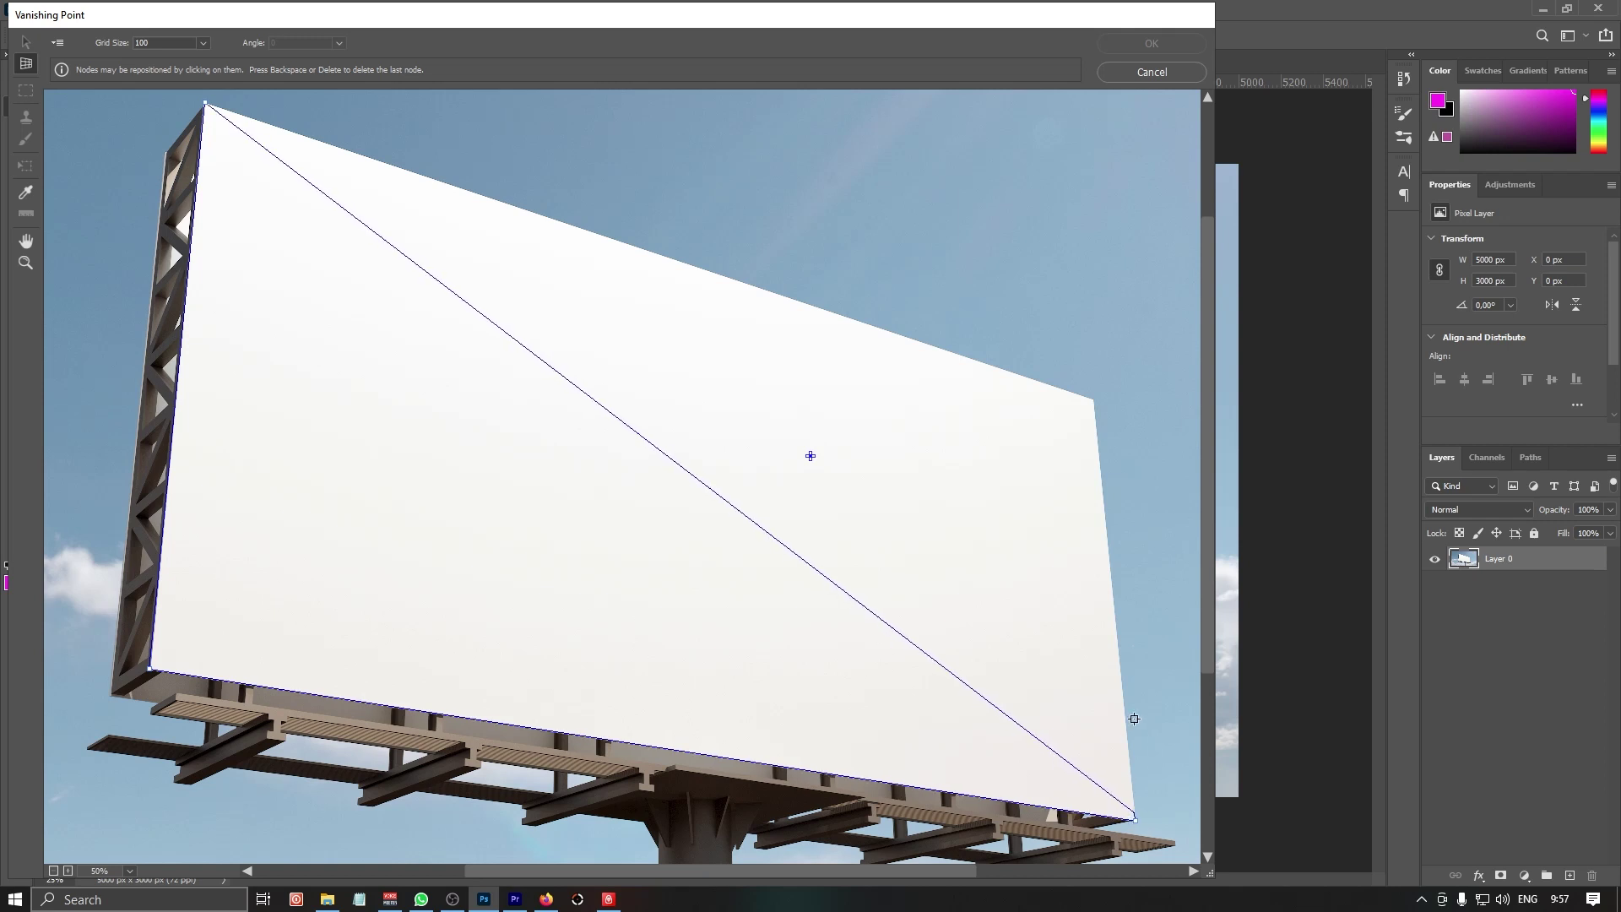
left_click(1092, 401)
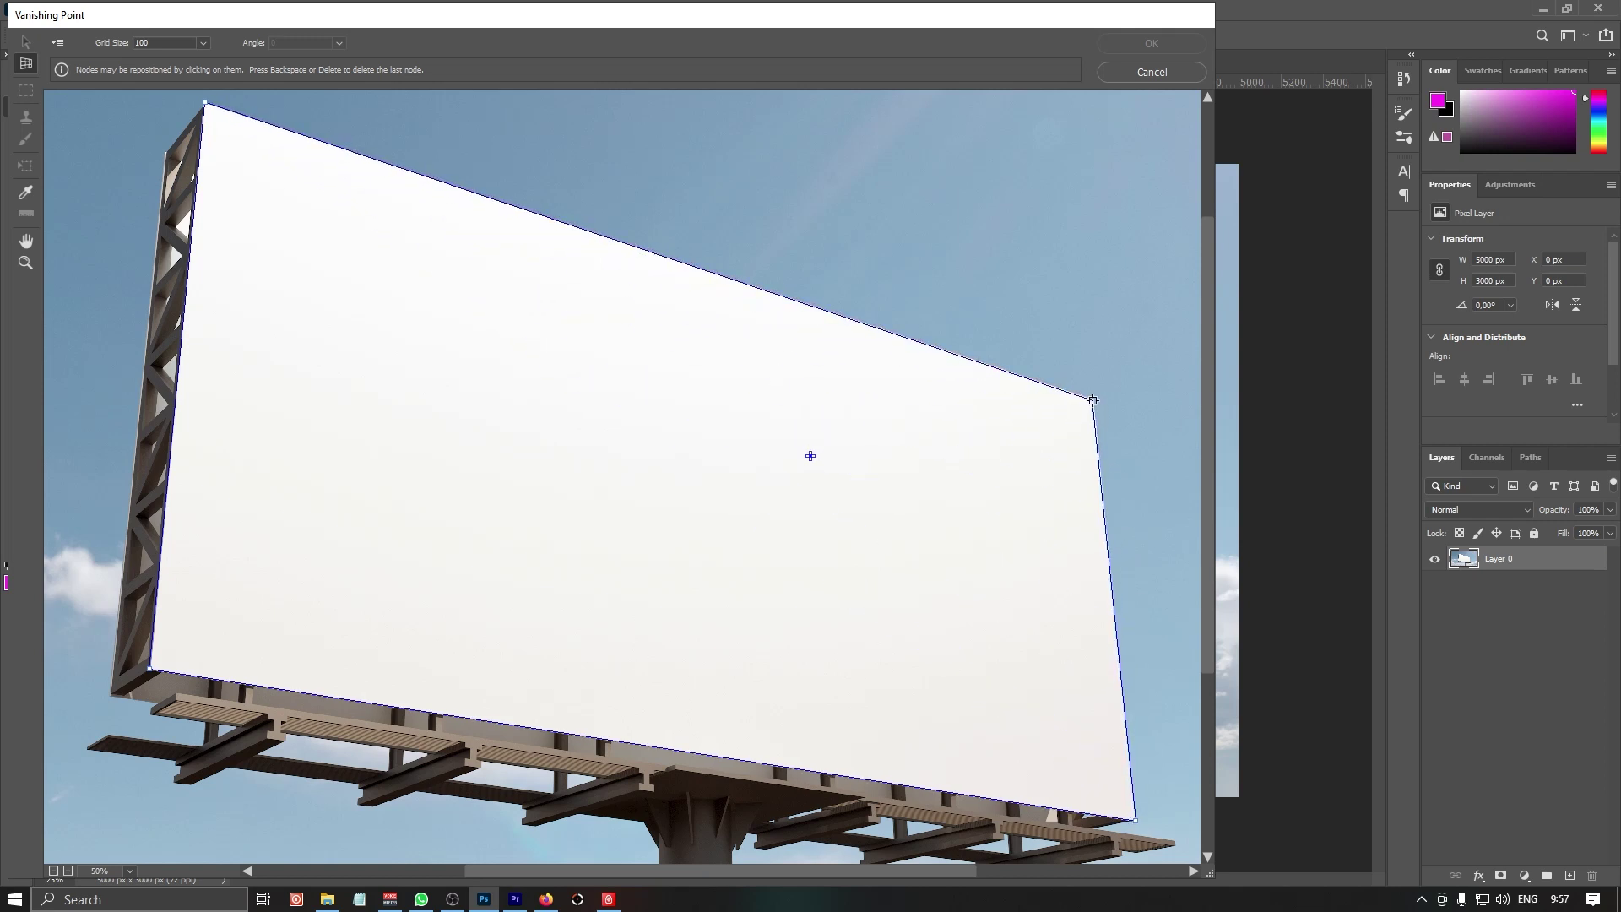
left_click_drag(1095, 399, 1096, 398)
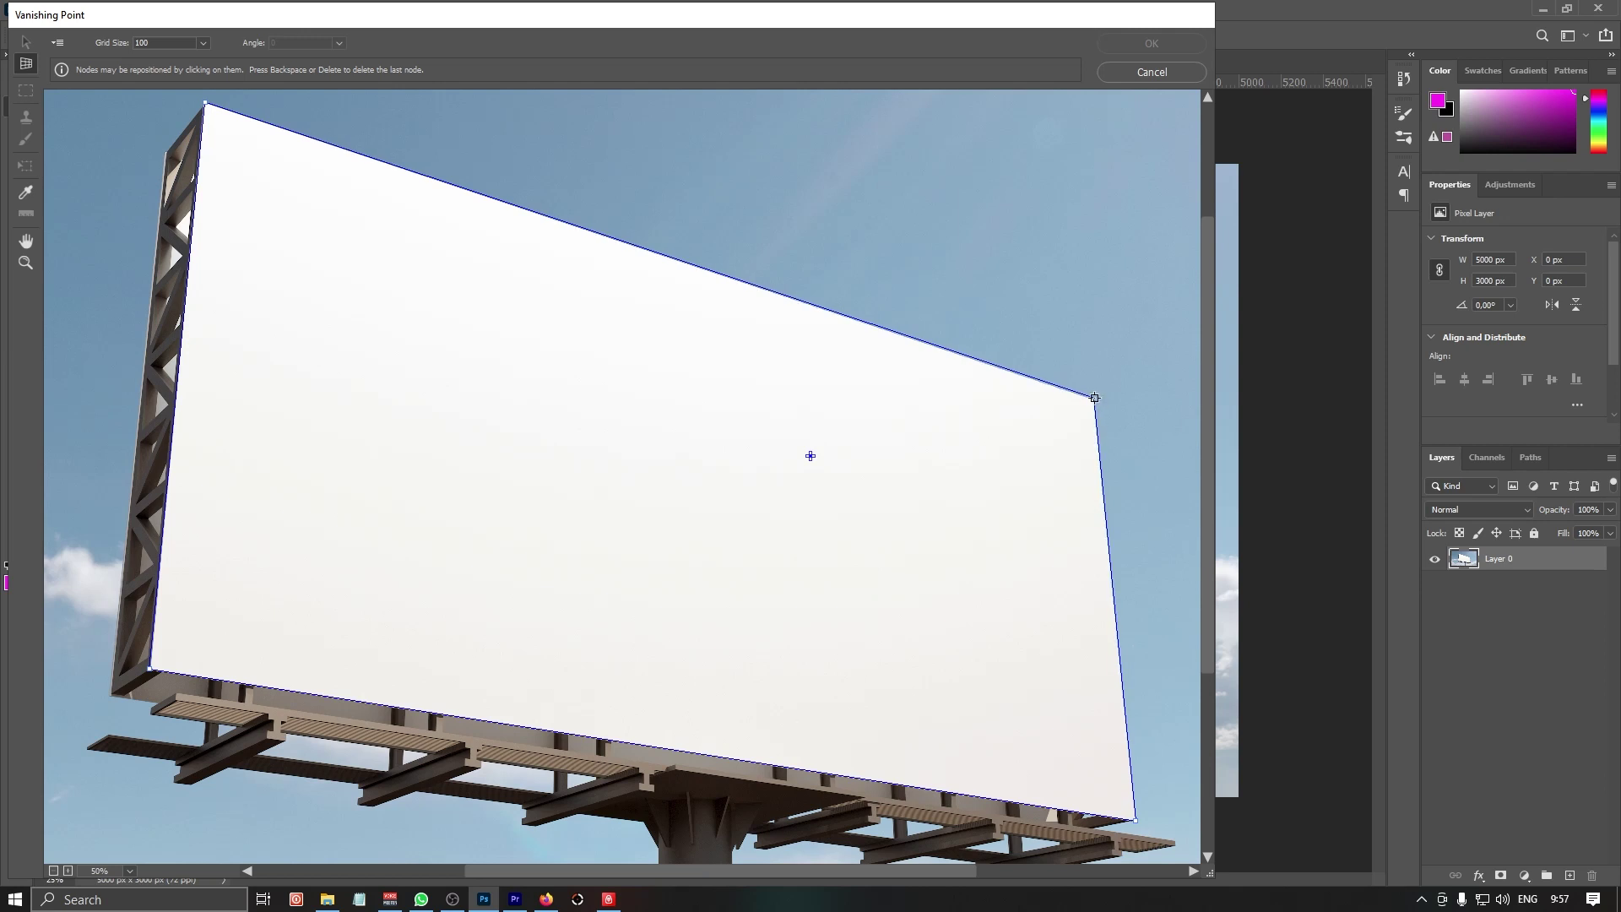
left_click(1096, 399)
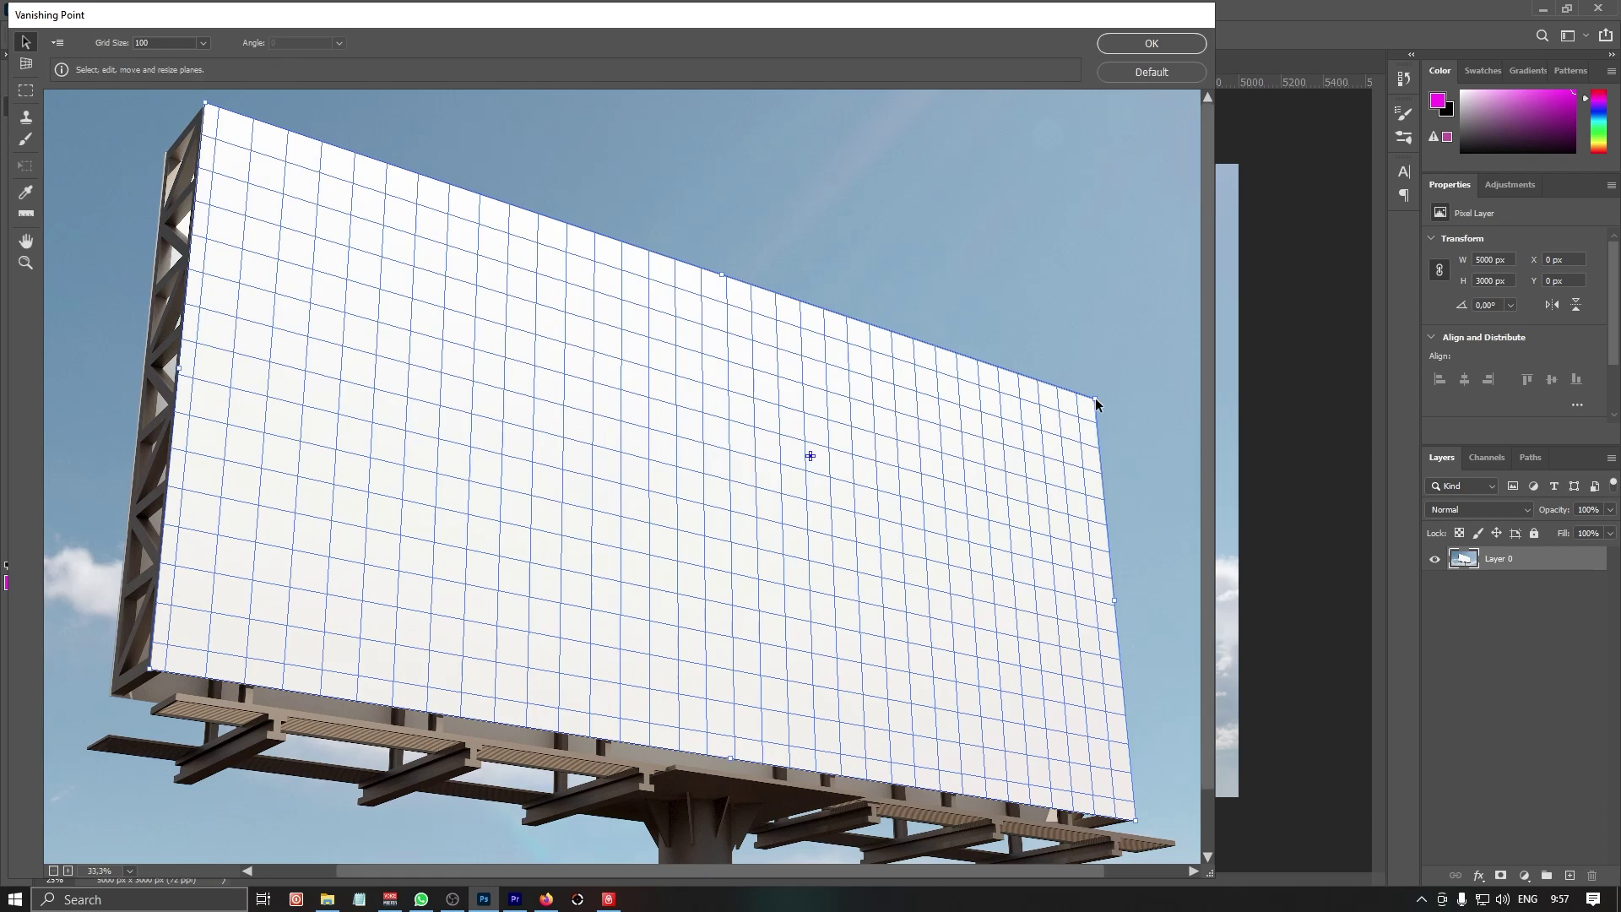
Paste the copied double-portrait image into the Vanishing Point workspace, start transforming it, and move it onto the billboard plane
key("ctrl+minus")
key("ctrl+minus")
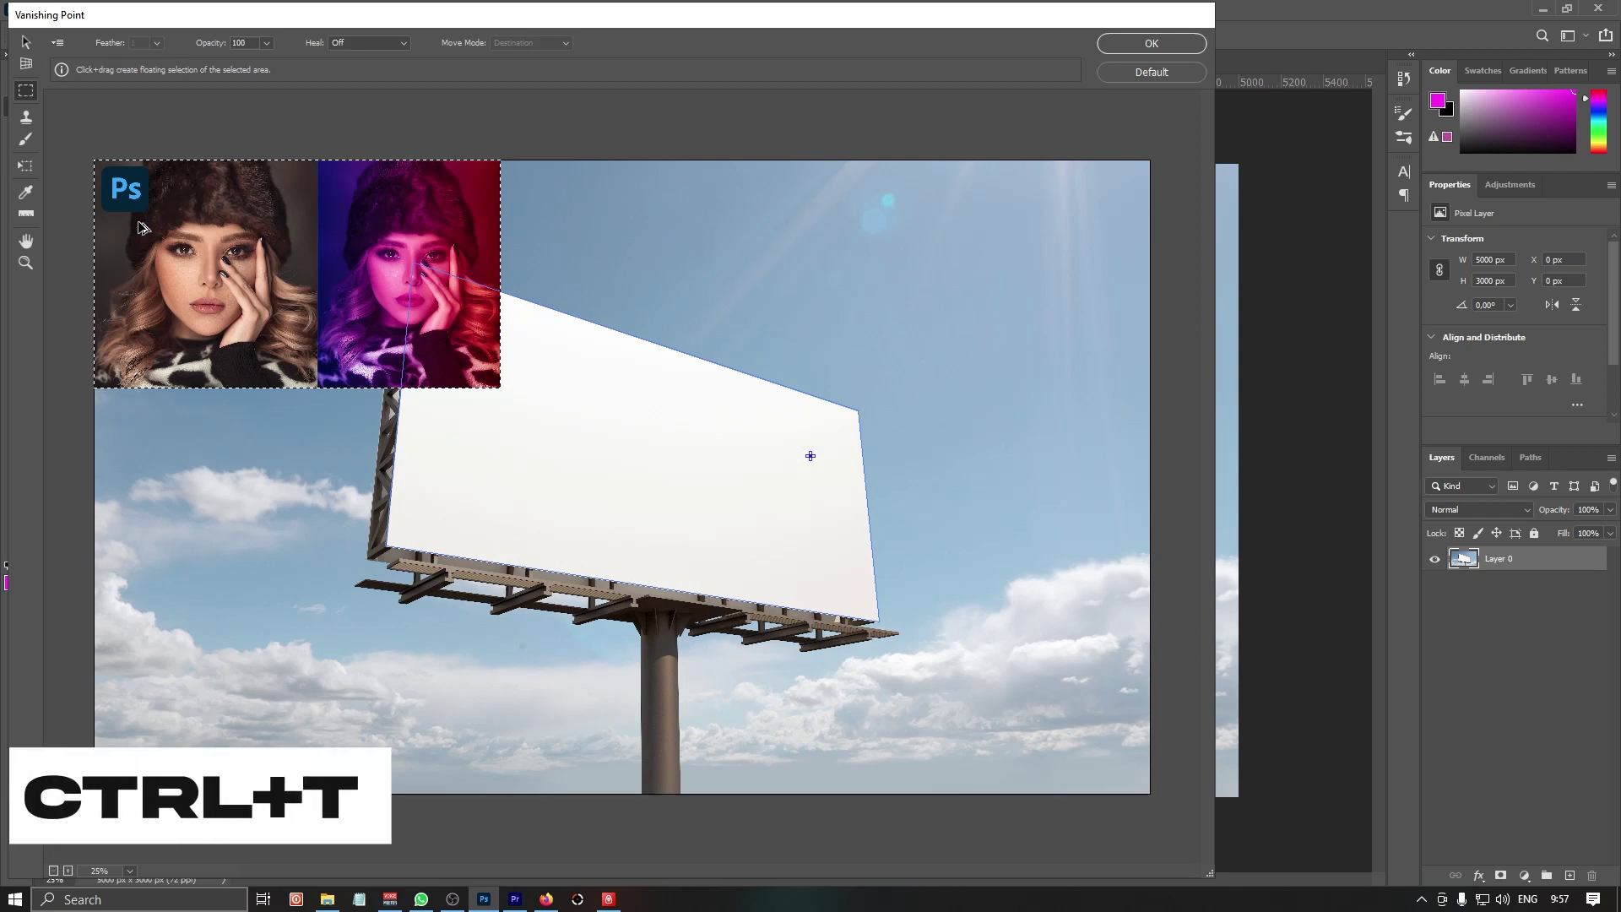
key("ctrl+t")
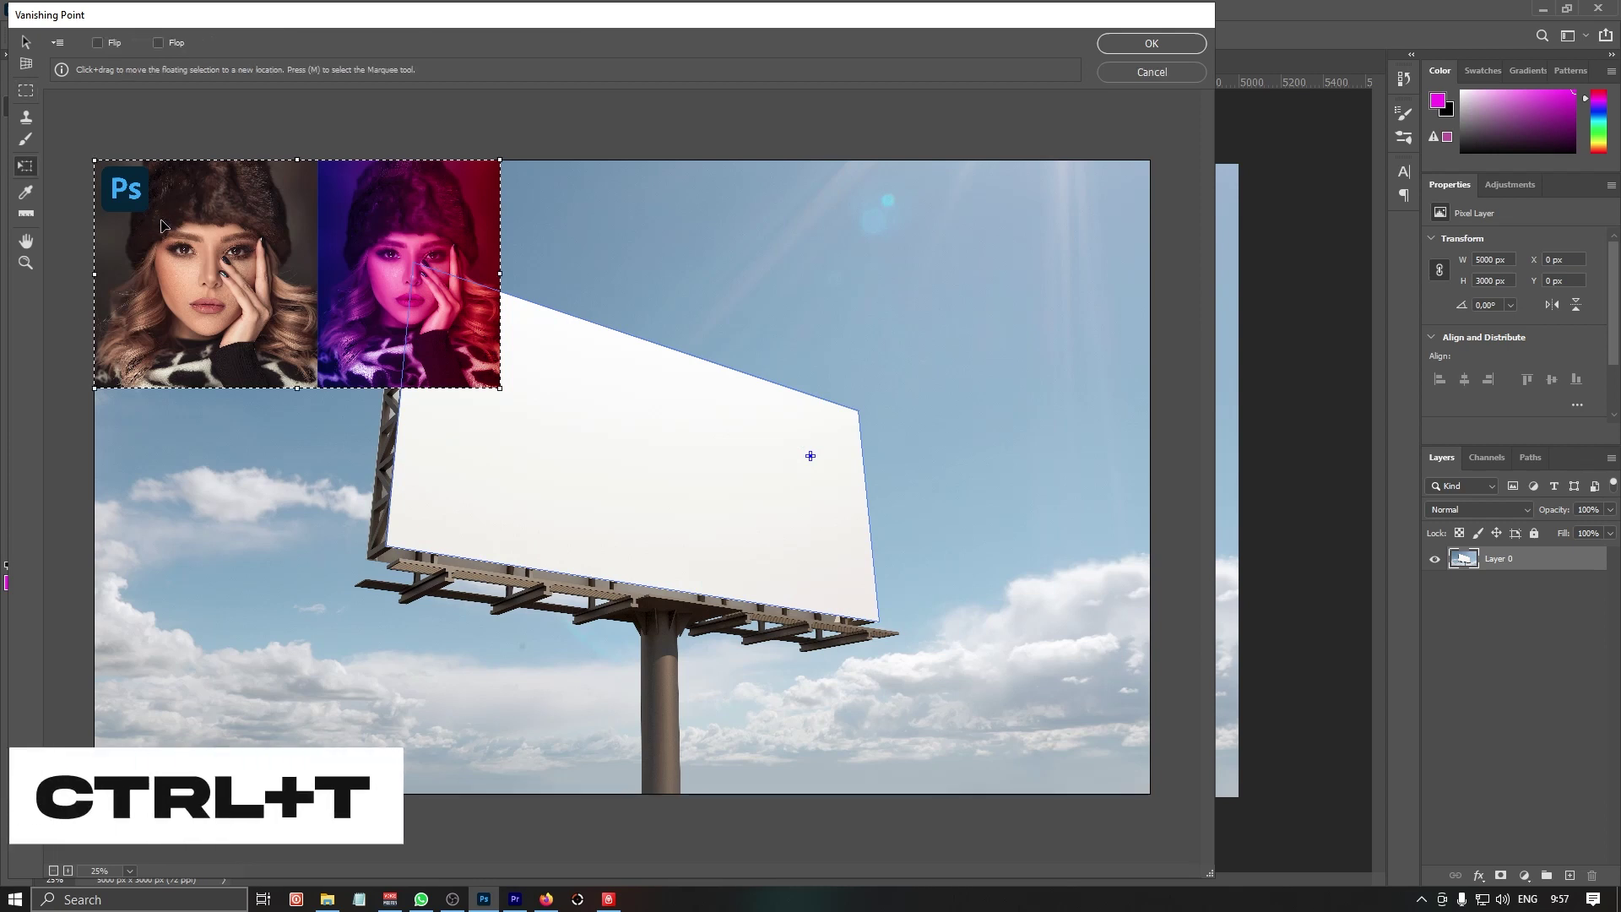
left_click_drag(181, 225, 507, 359)
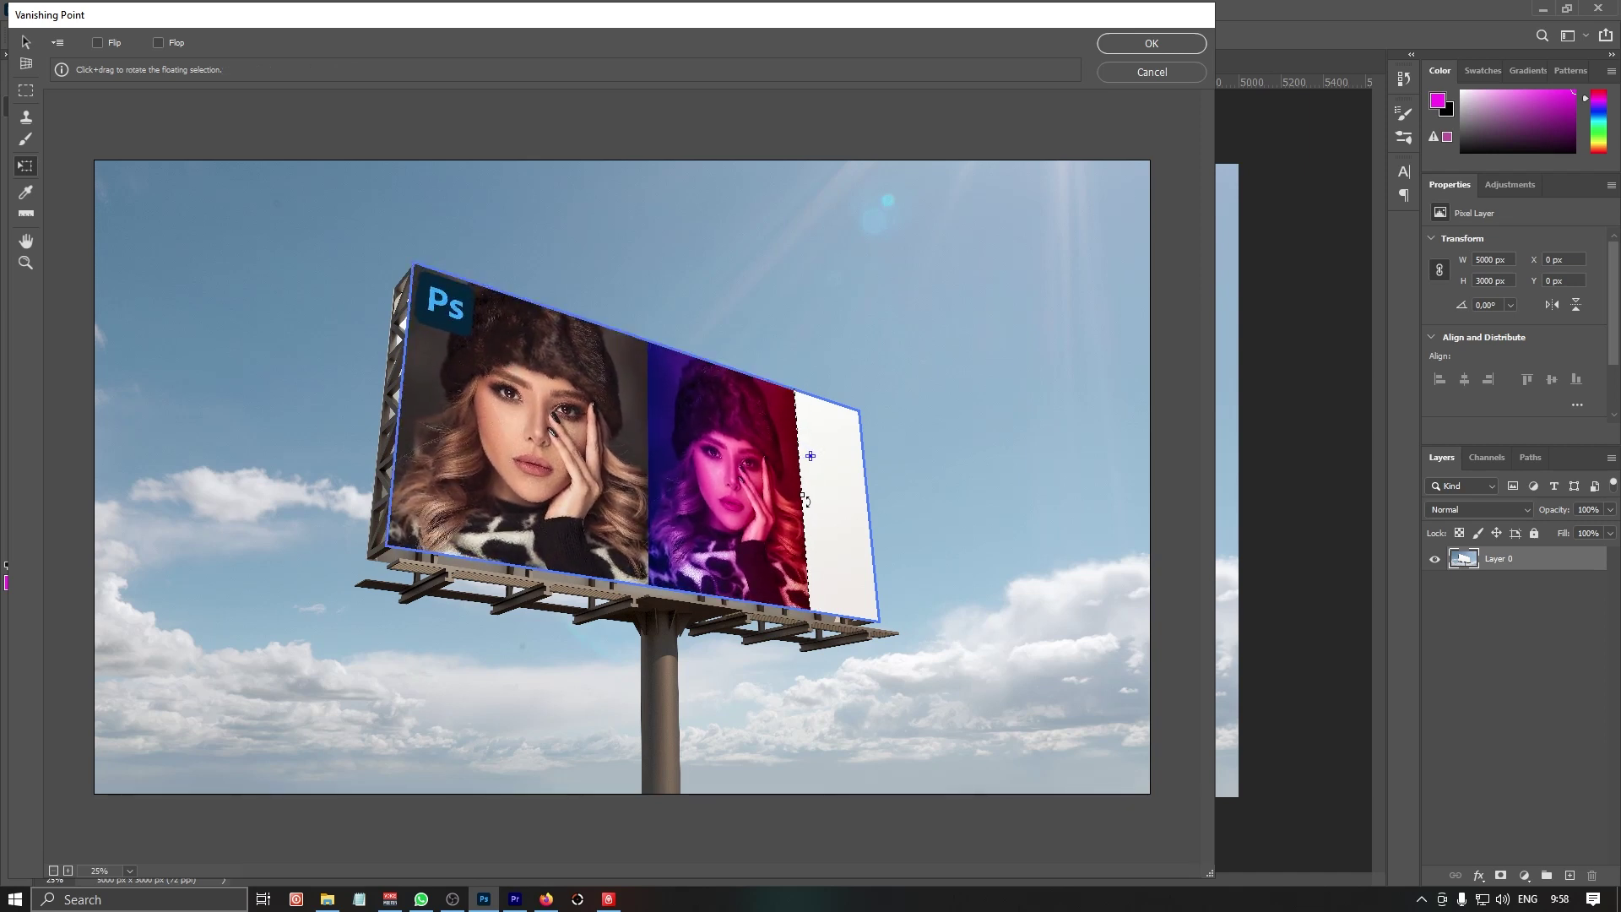
Scale and position the pasted portraits to cover the whole billboard face, and apply the Vanishing Point result
left_click_drag(801, 498, 869, 509)
key("ctrl+alt+z")
left_click_drag(750, 531, 749, 533)
left_click_drag(802, 596, 883, 645)
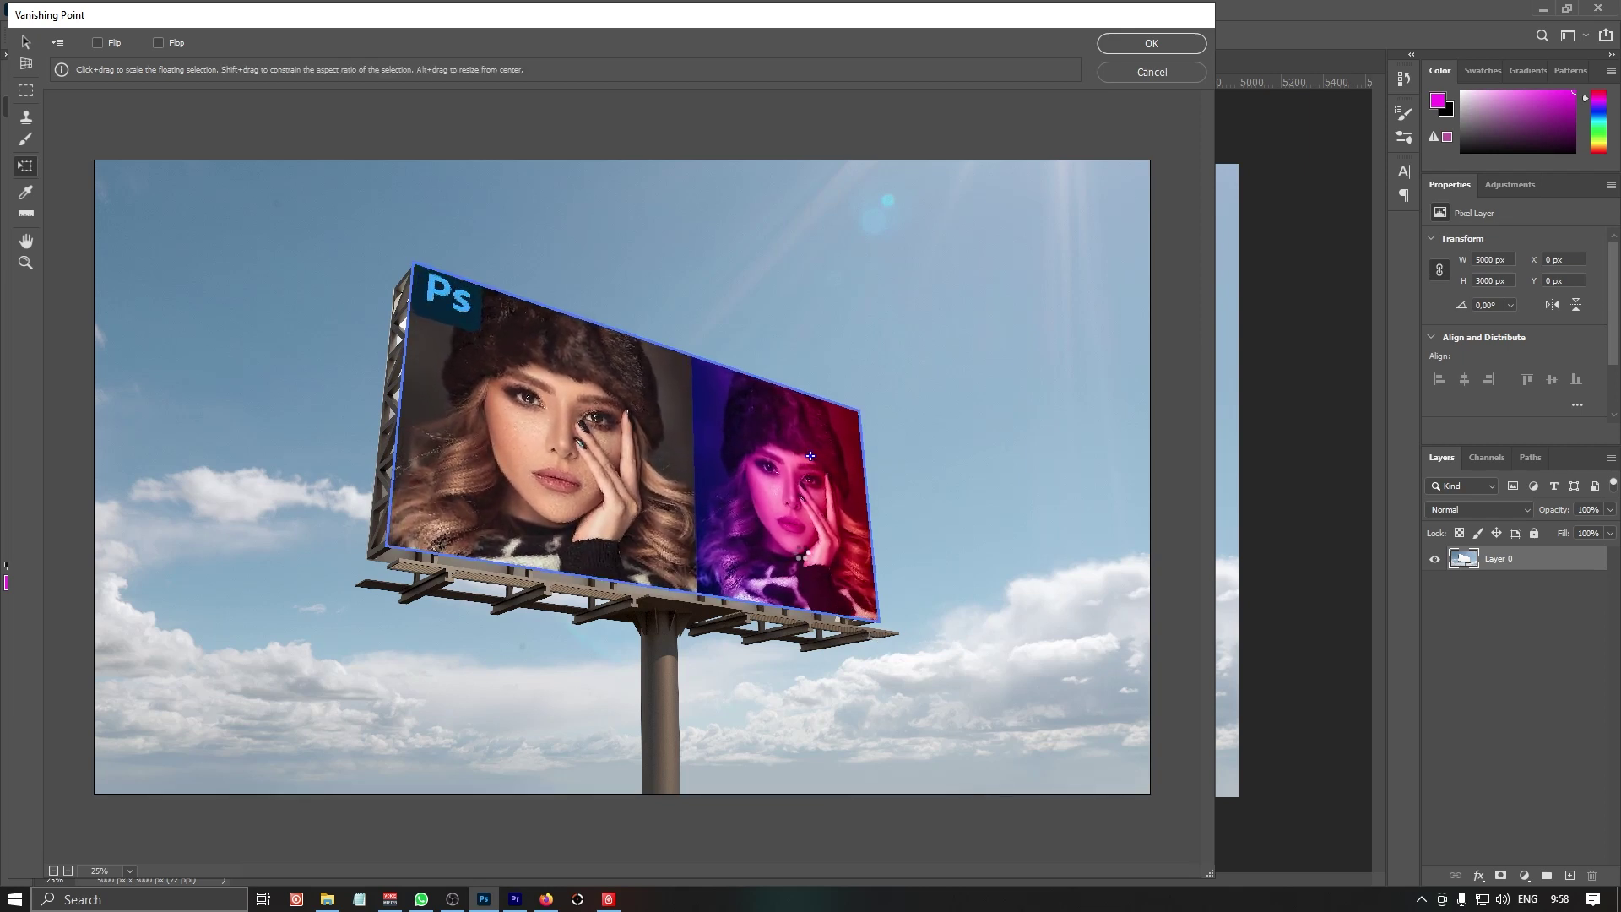
mouse_move(799, 555)
left_mouse_down()
mouse_move(800, 585)
mouse_move(805, 571)
left_mouse_up()
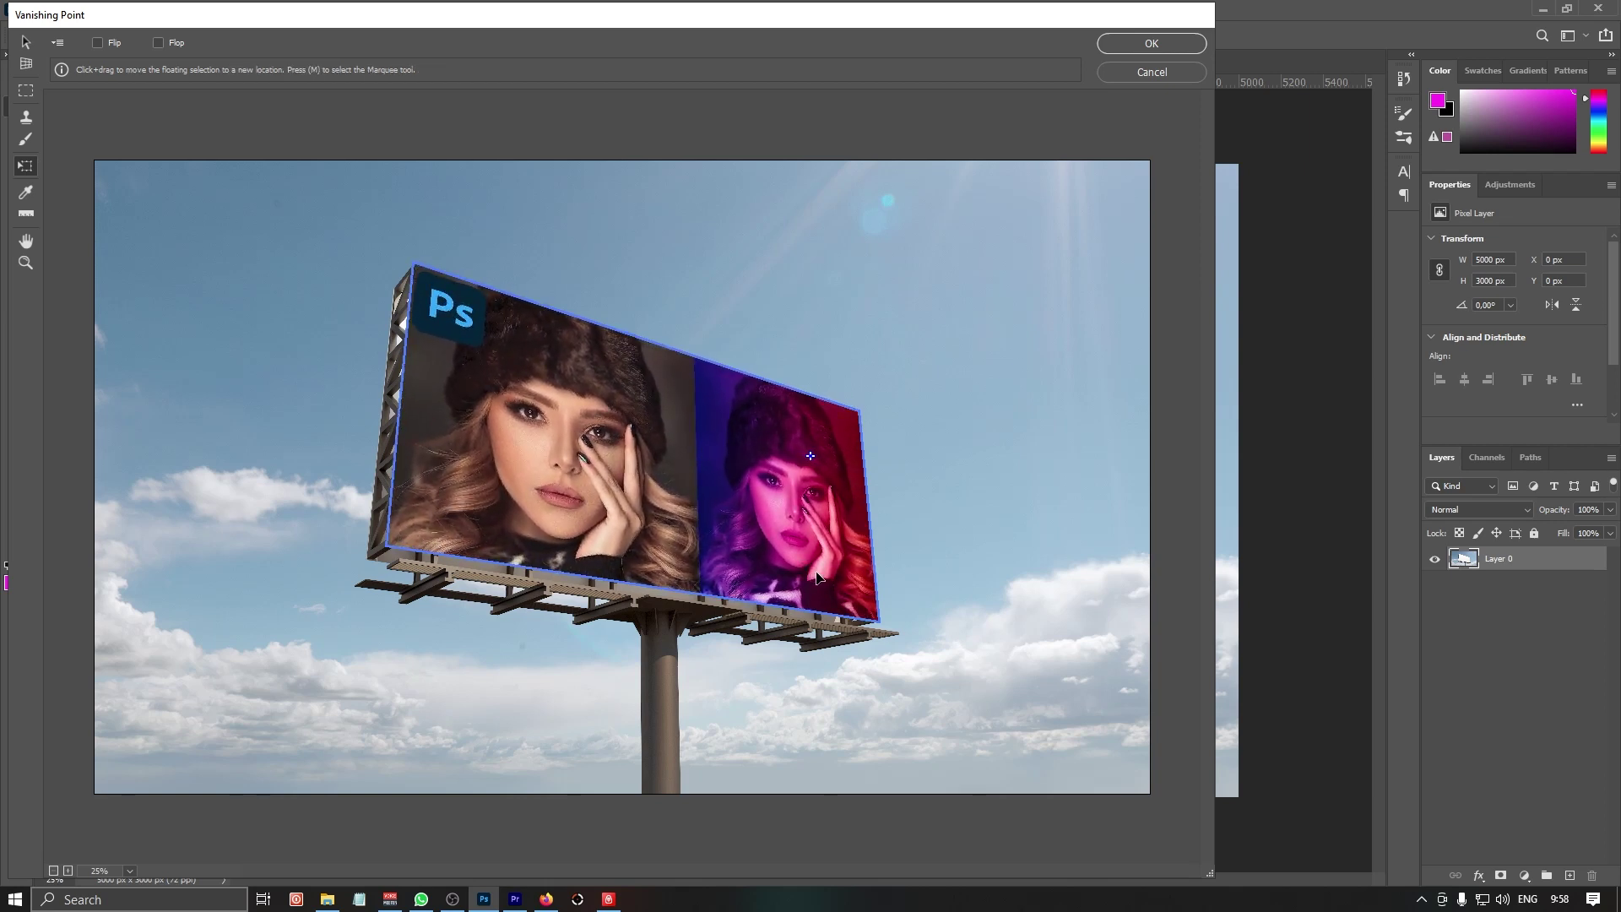
left_click(1151, 43)
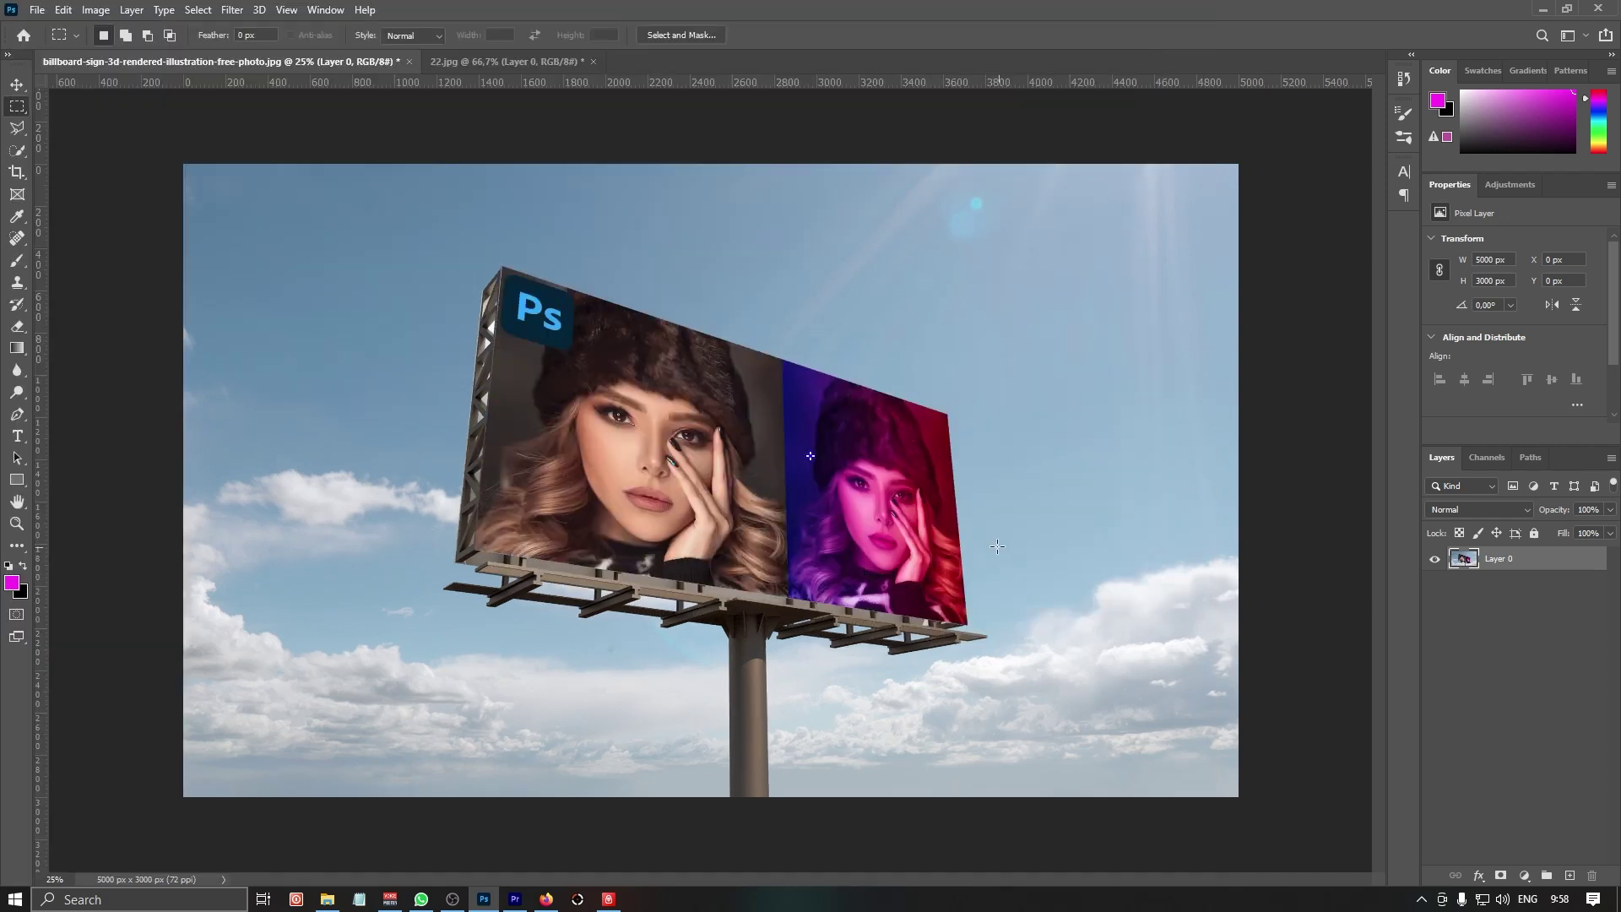
In the Camera Raw Filter, set temperature -15, tint +37, exposure -0.20, contrast -17, highlights -34, shadows +31, whites +27, blacks +38, texture -27, clarity -21, dehaze +7
left_click(232, 10)
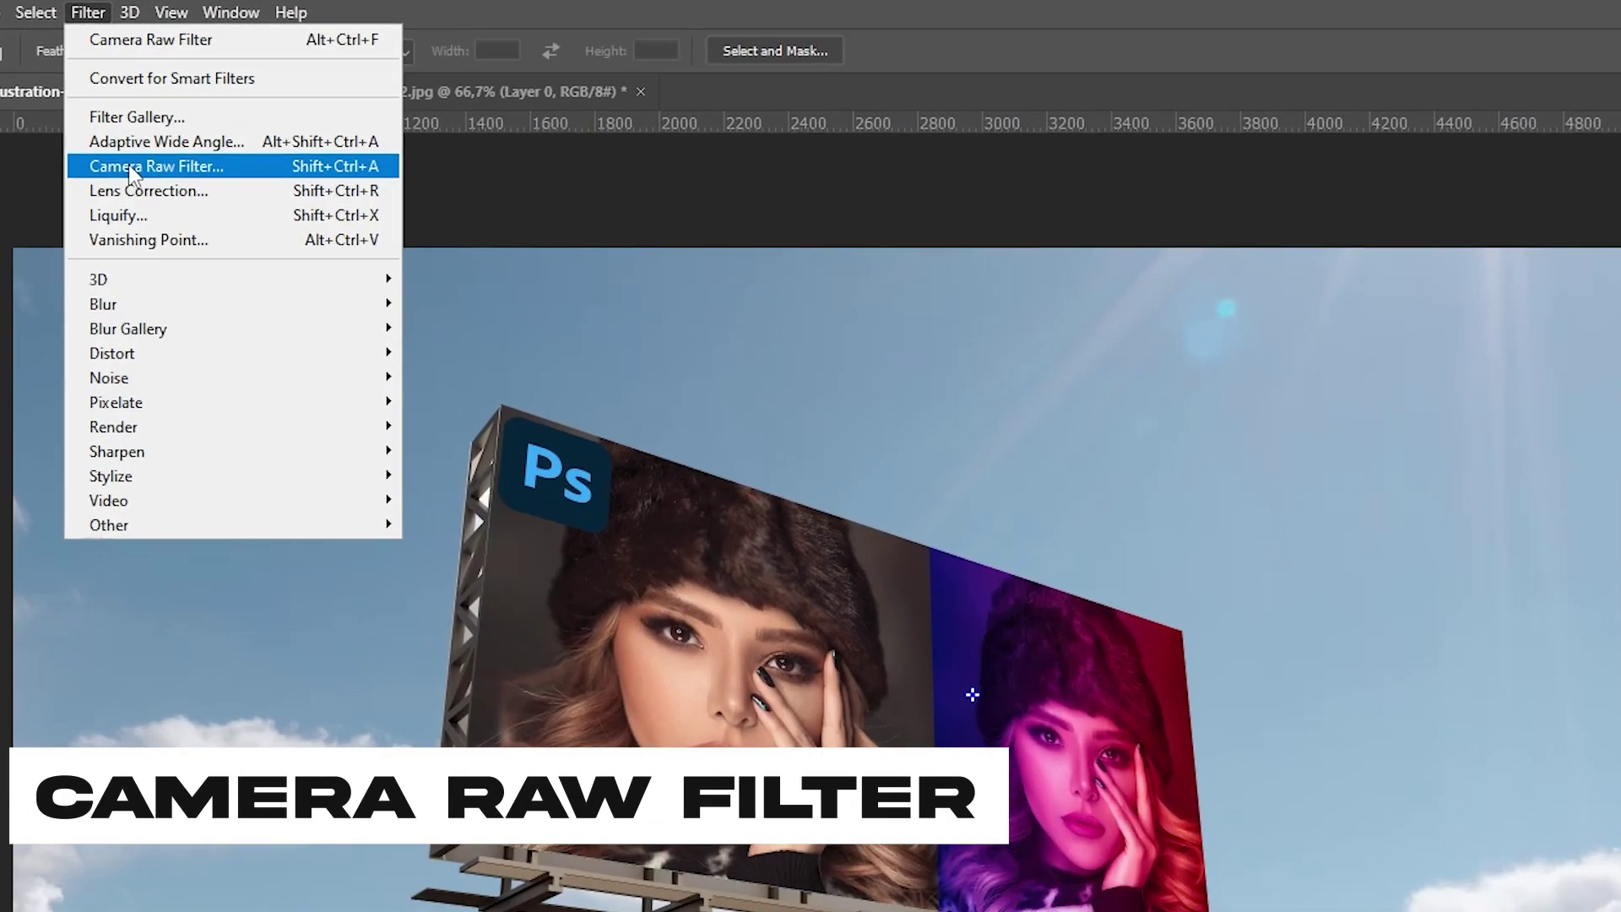
left_click(161, 145)
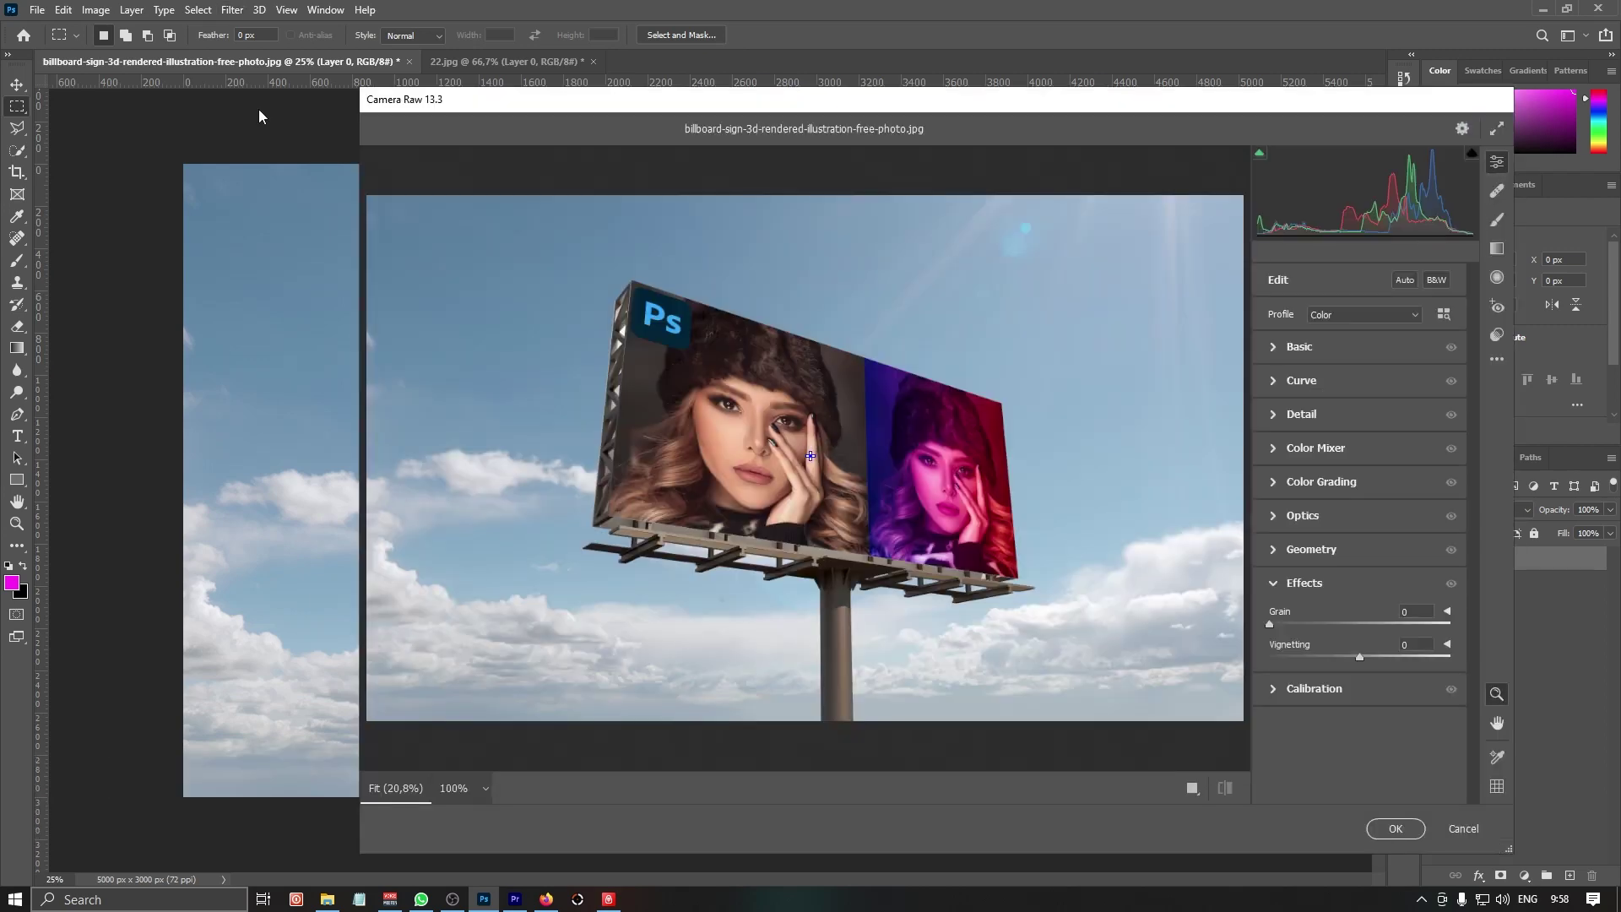
left_click(1313, 351)
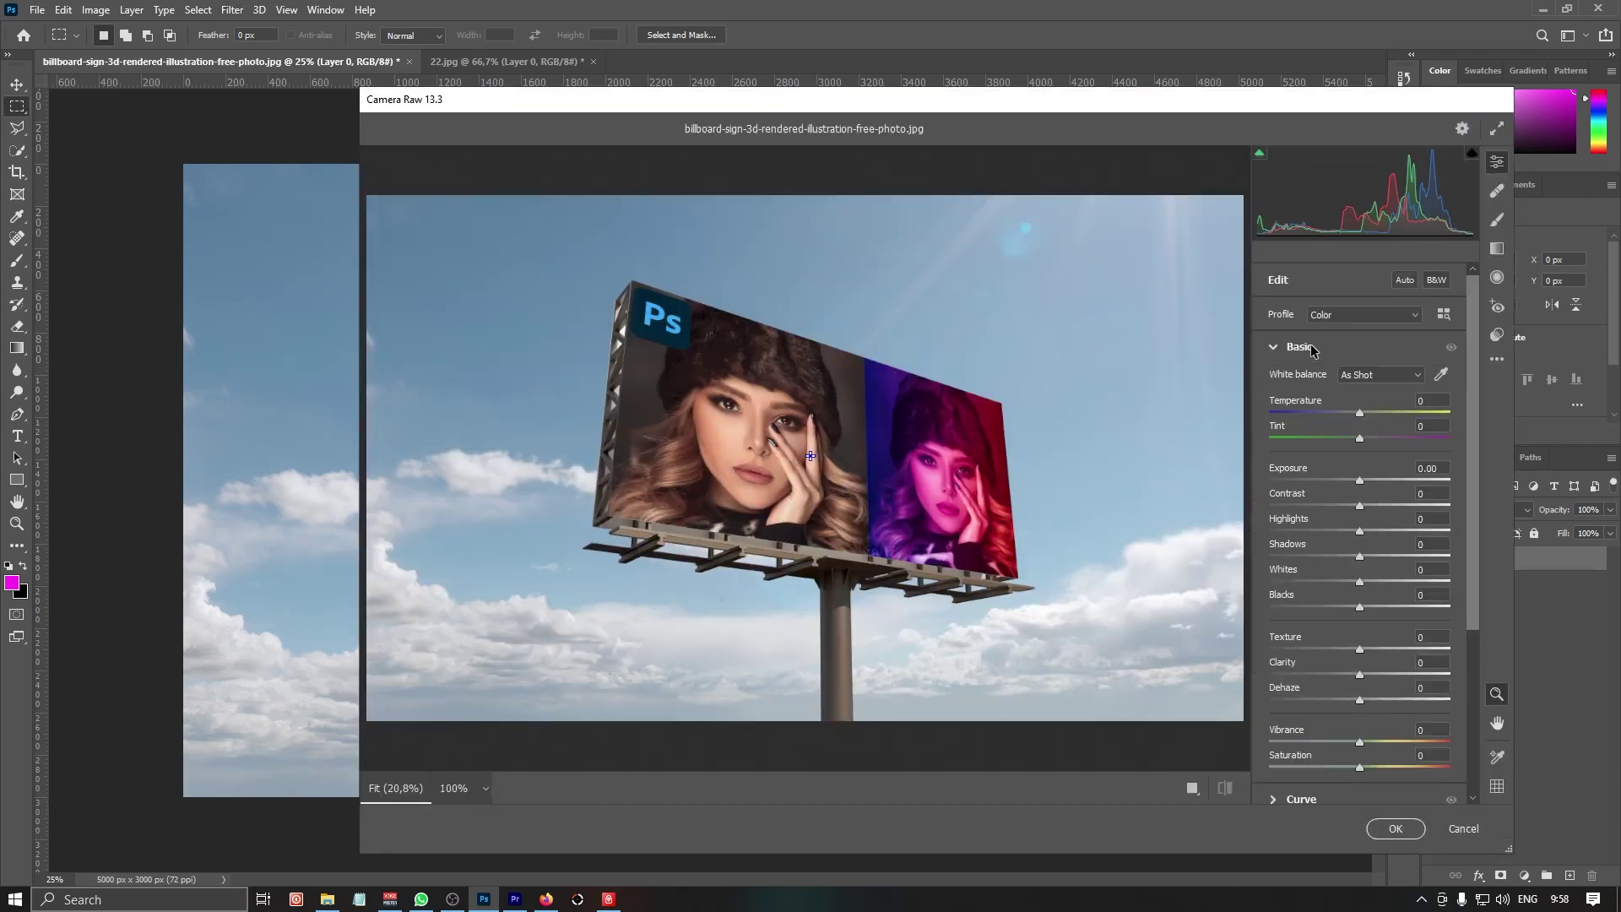
left_click_drag(1361, 412, 1379, 714)
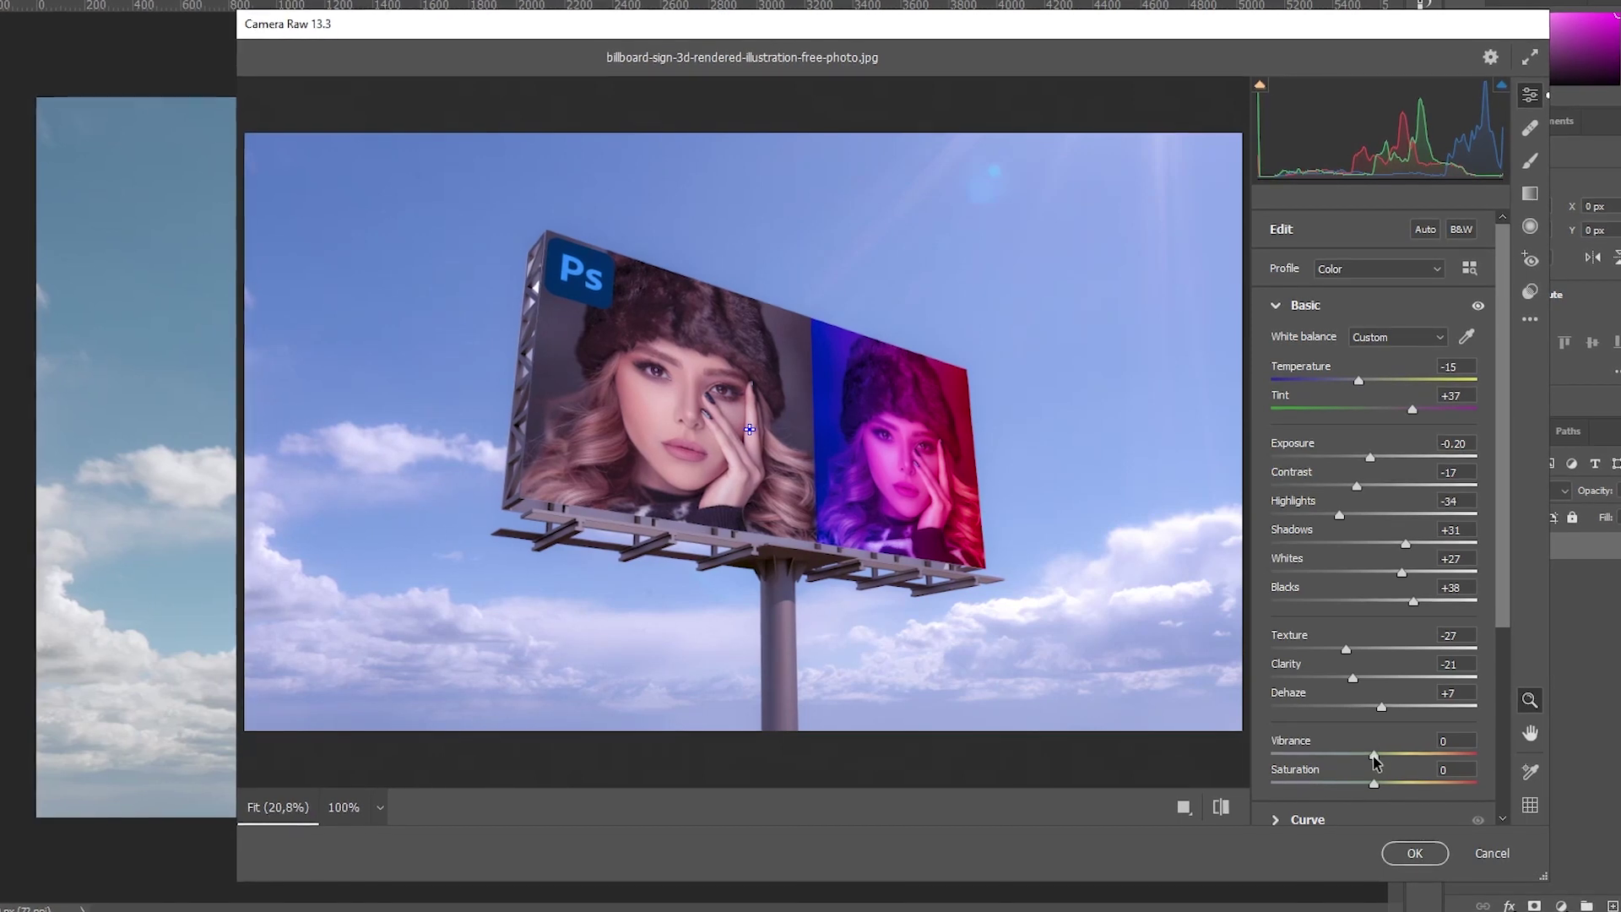
Set vibrance to -20 and saturation to +2, and the detail values to sharpening 43, noise reduction 31 and color noise reduction 93
left_click_drag(1374, 756, 1418, 775)
scroll(1386, 783, "down", 1)
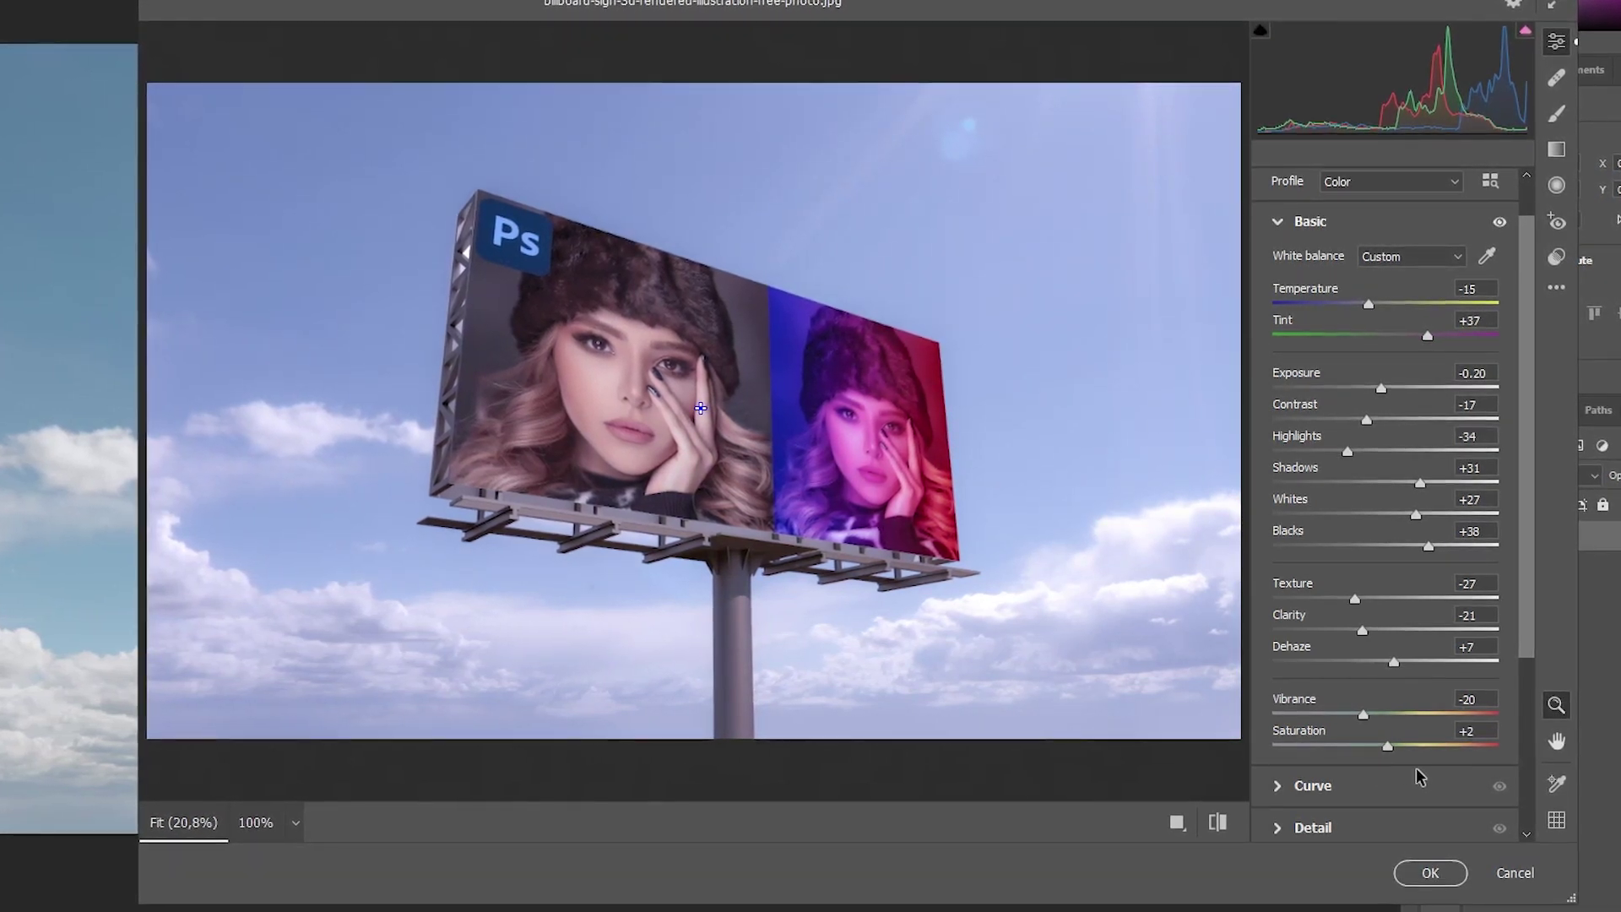
scroll(1419, 775, "down", 3)
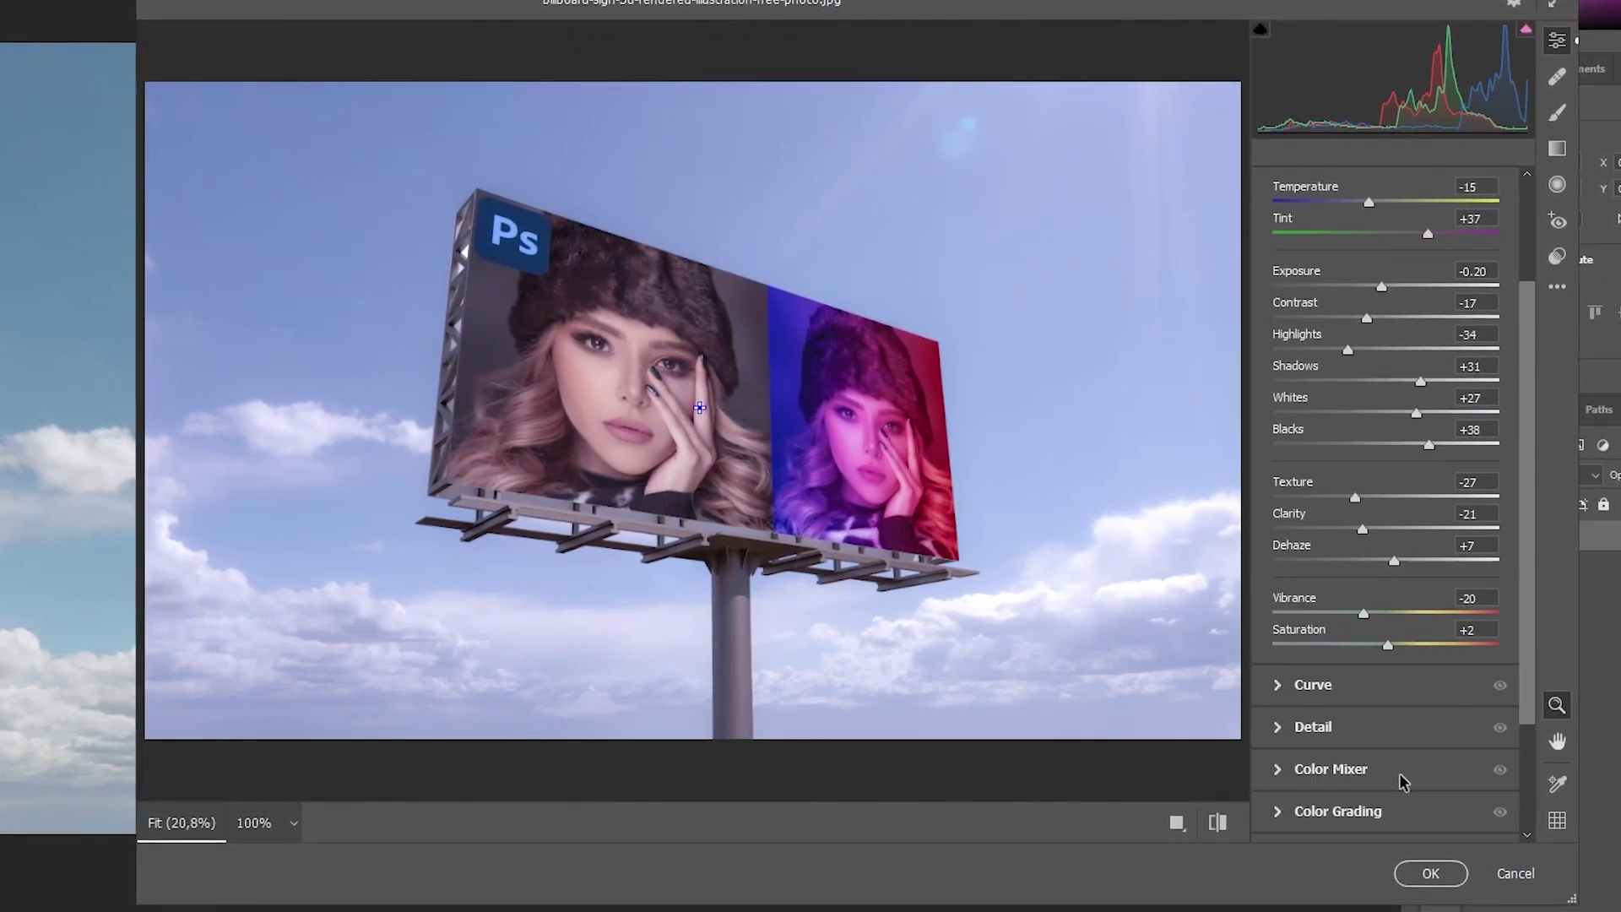
left_click(1346, 731)
left_click_drag(1278, 447, 1346, 452)
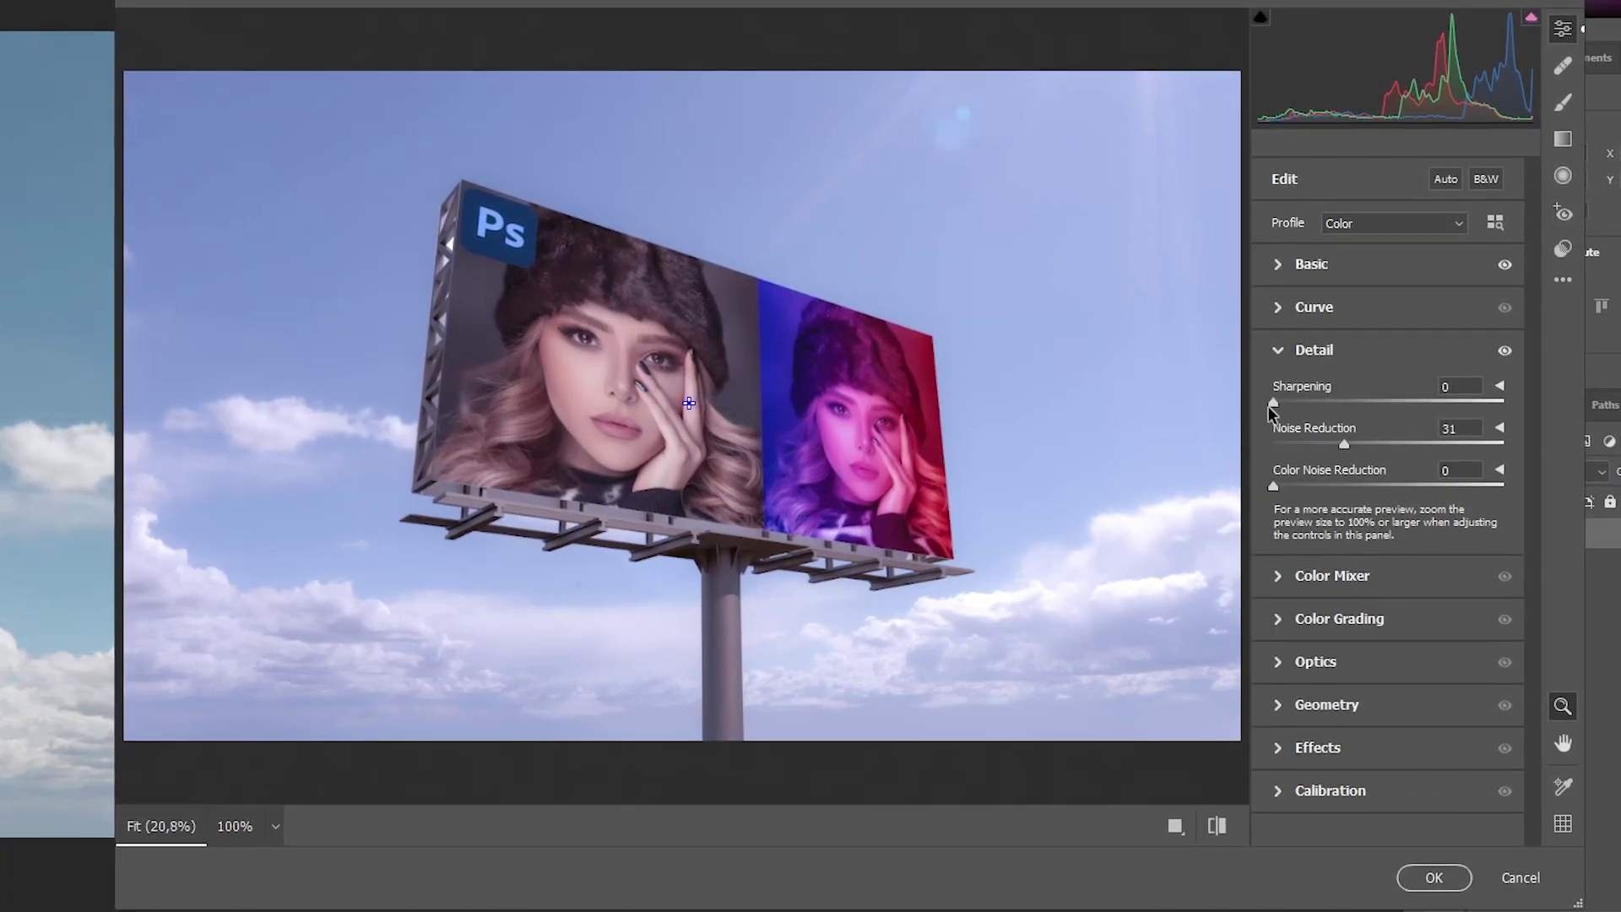
left_click_drag(1271, 407, 1339, 404)
left_click_drag(1273, 485, 1490, 486)
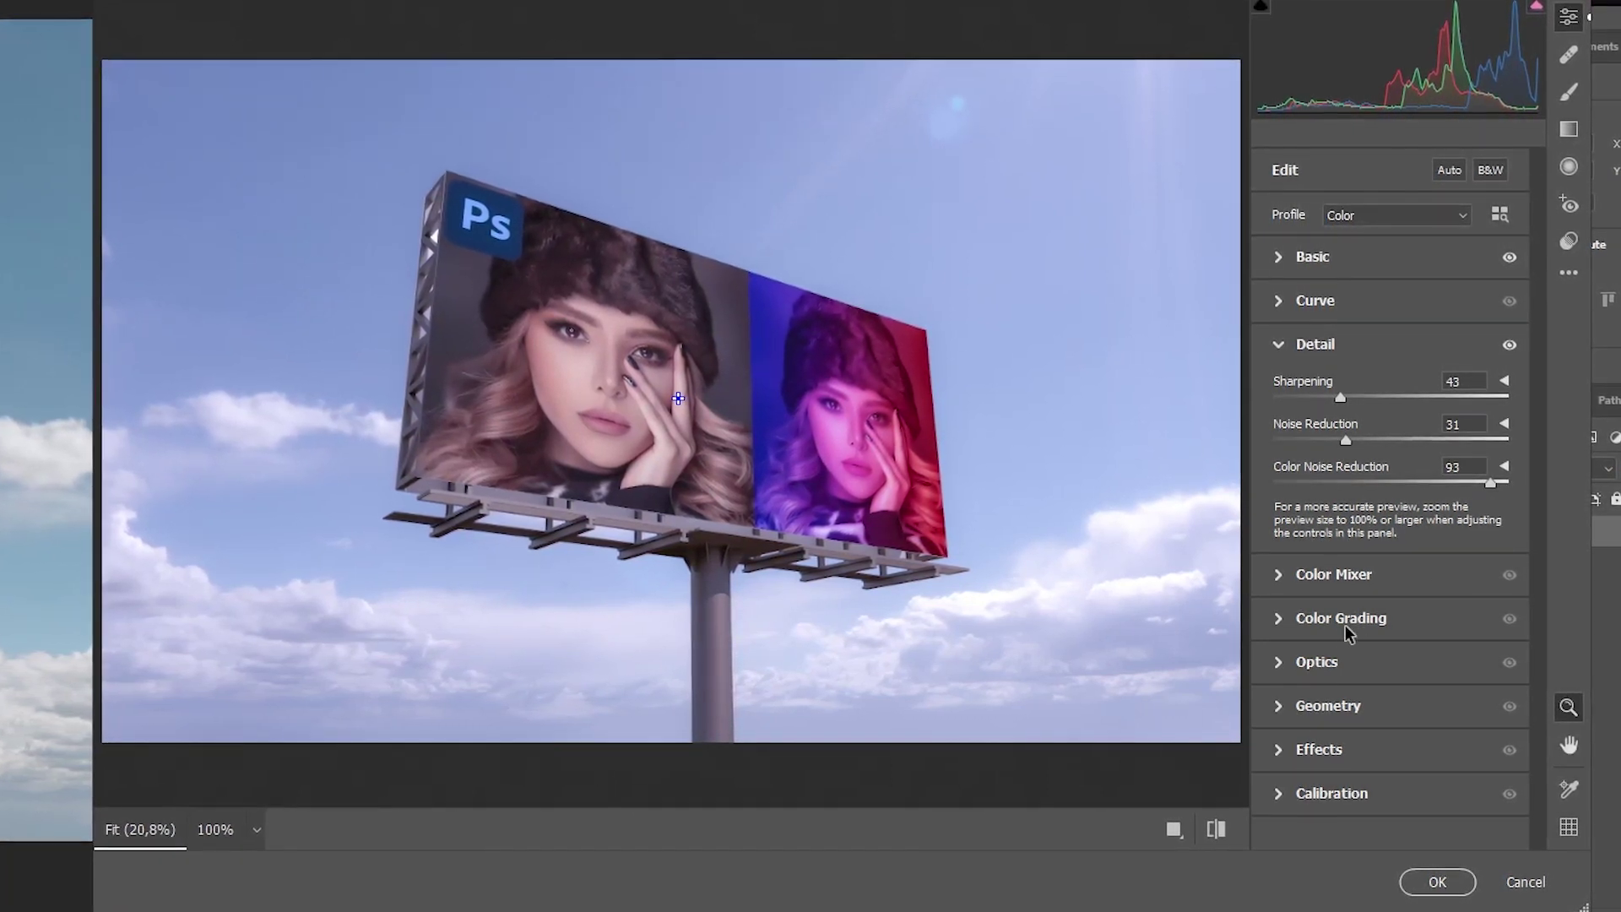
Add a light vignette of +56 and a grain of 6 in the image effects
left_click(1330, 749)
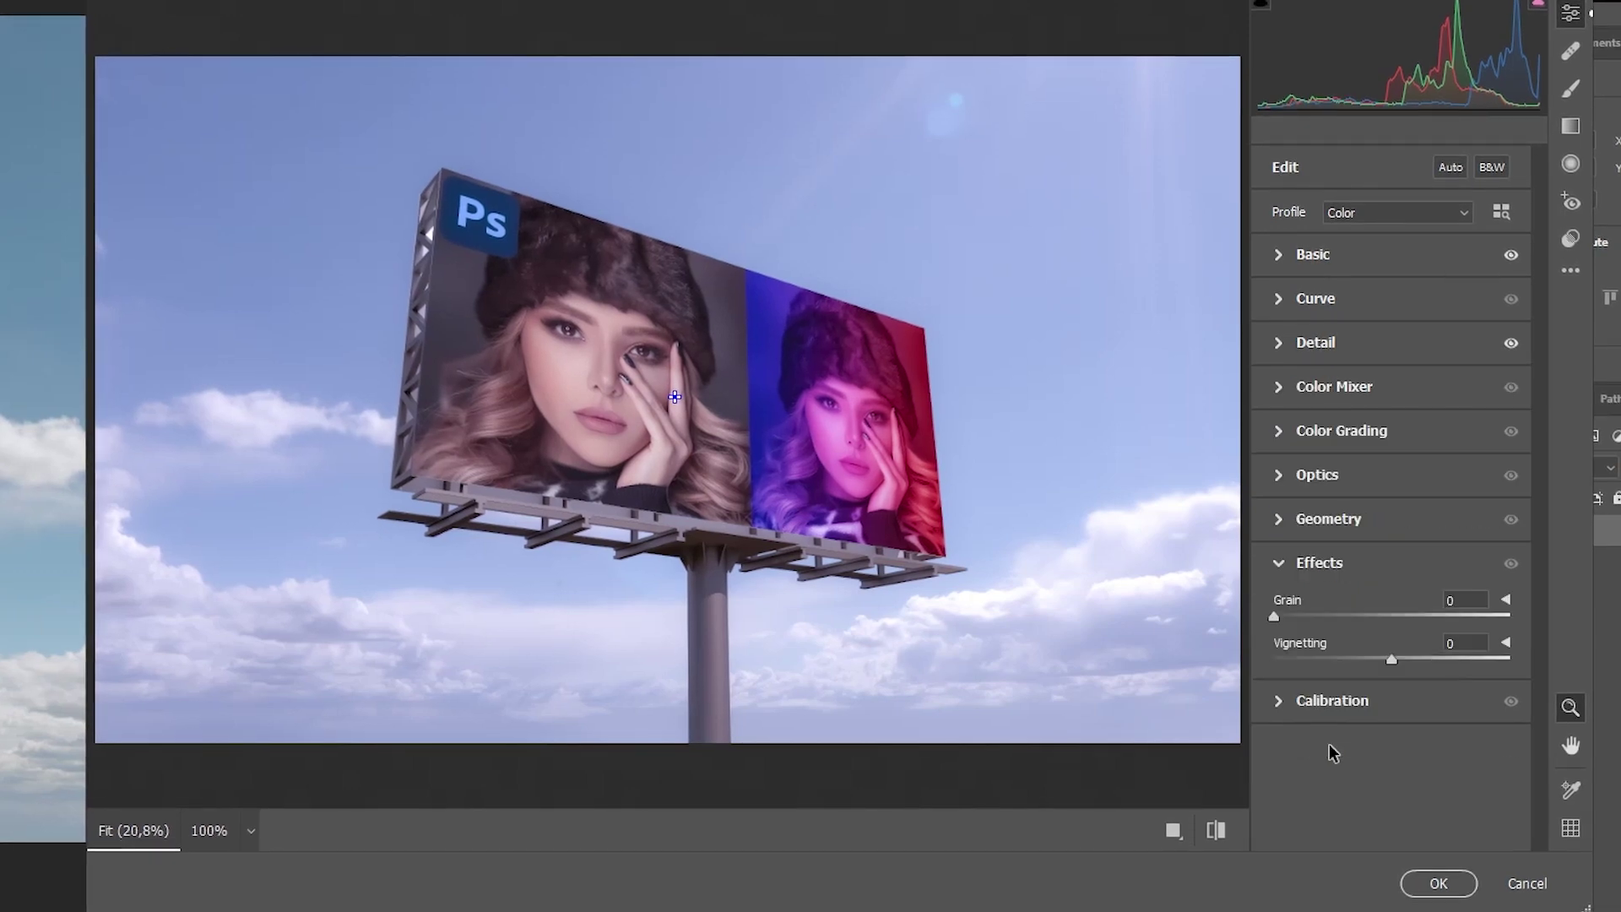
left_click_drag(1391, 659, 1459, 669)
left_click_drag(1282, 616, 1294, 616)
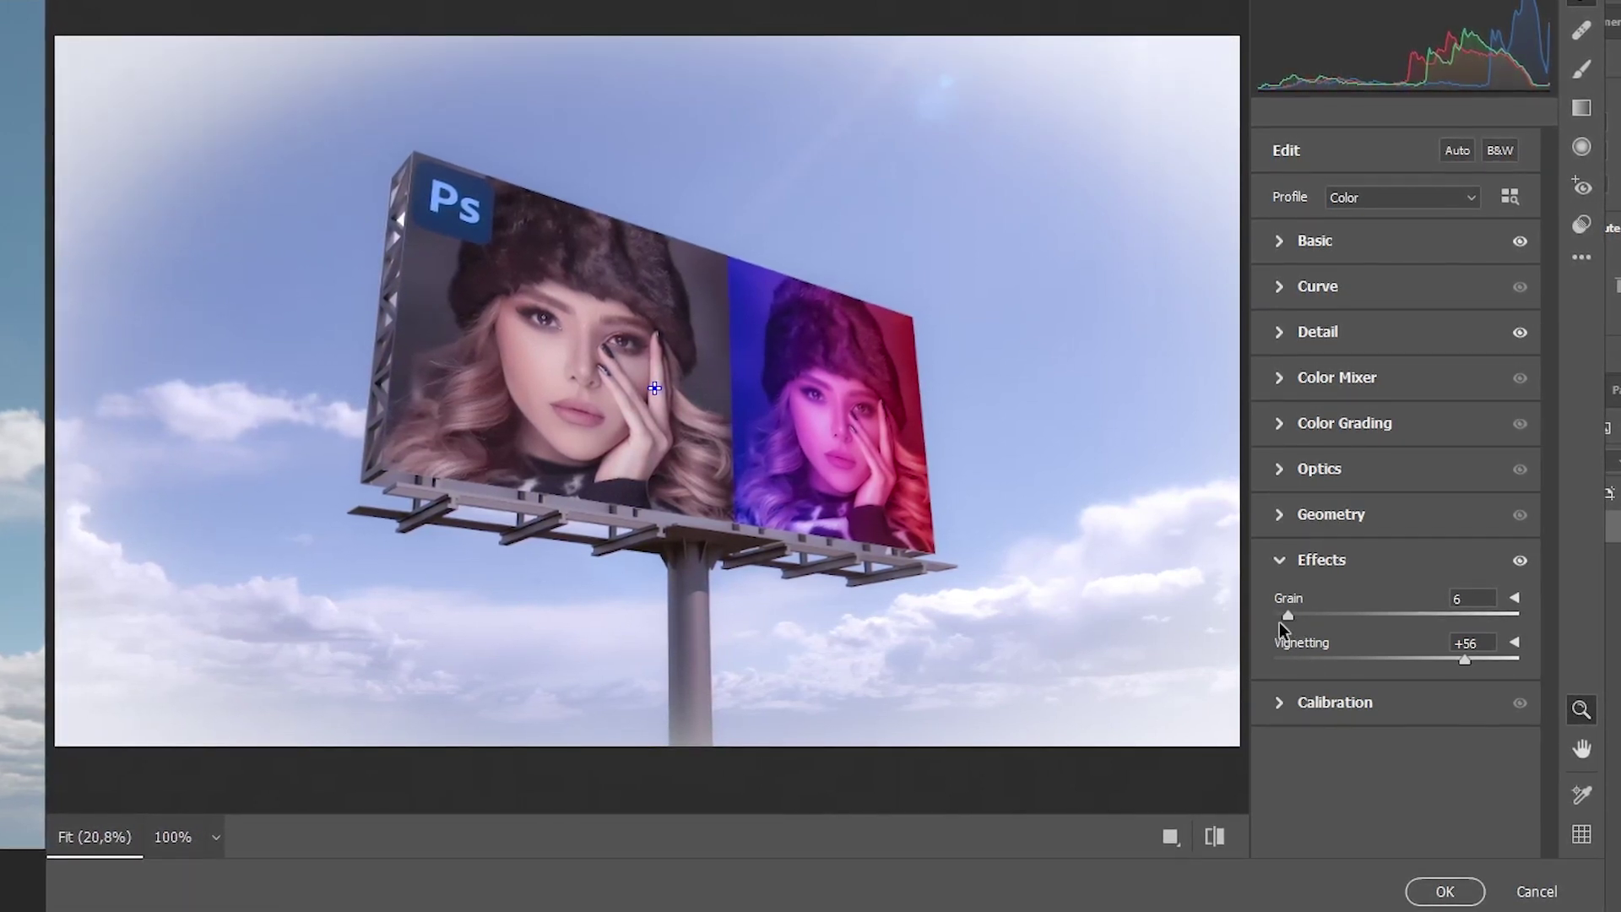
Calibrate the colors with shadows tint -25, red primary hue +12 and saturation -7, and green primary hue -1 and saturation +2
left_click(1309, 706)
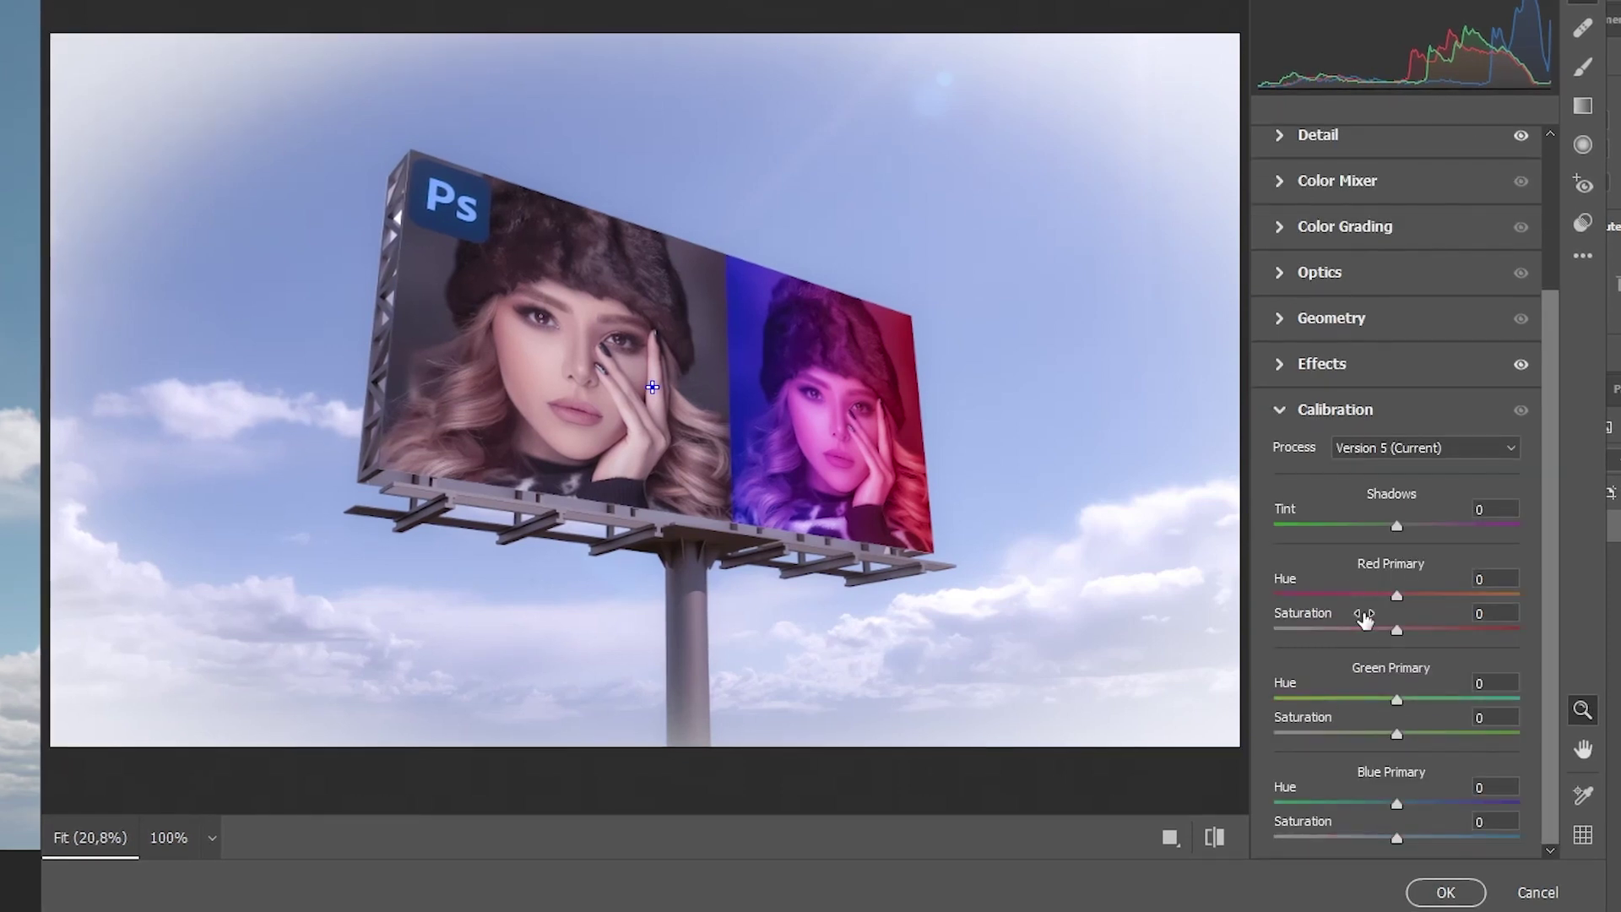
left_click_drag(1402, 525, 1370, 531)
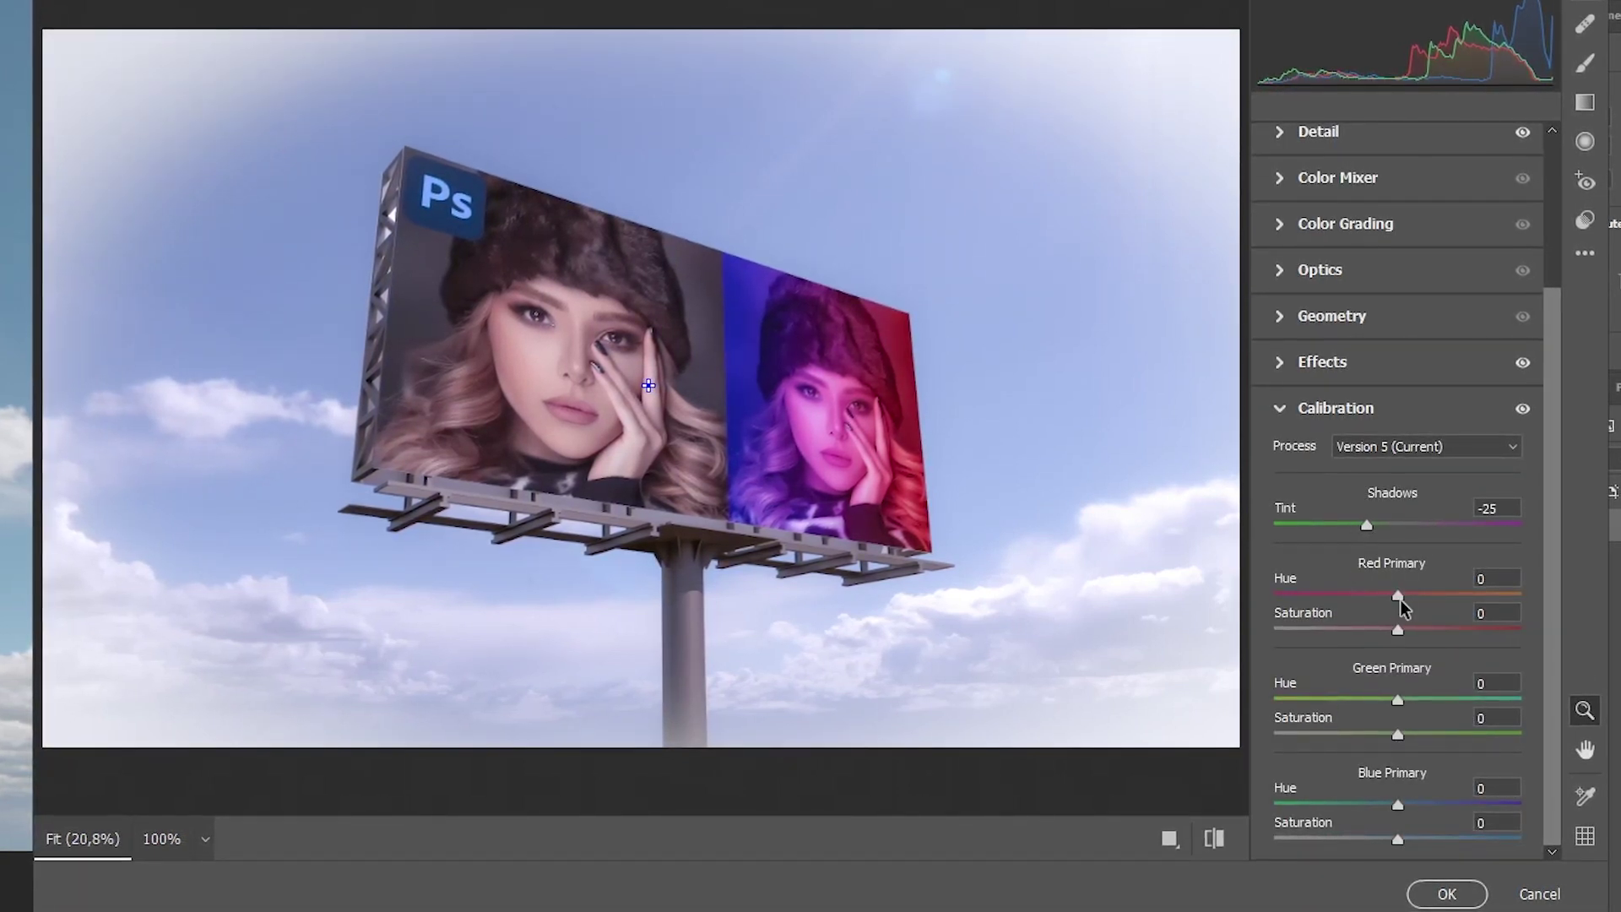
left_click_drag(1410, 596, 1368, 631)
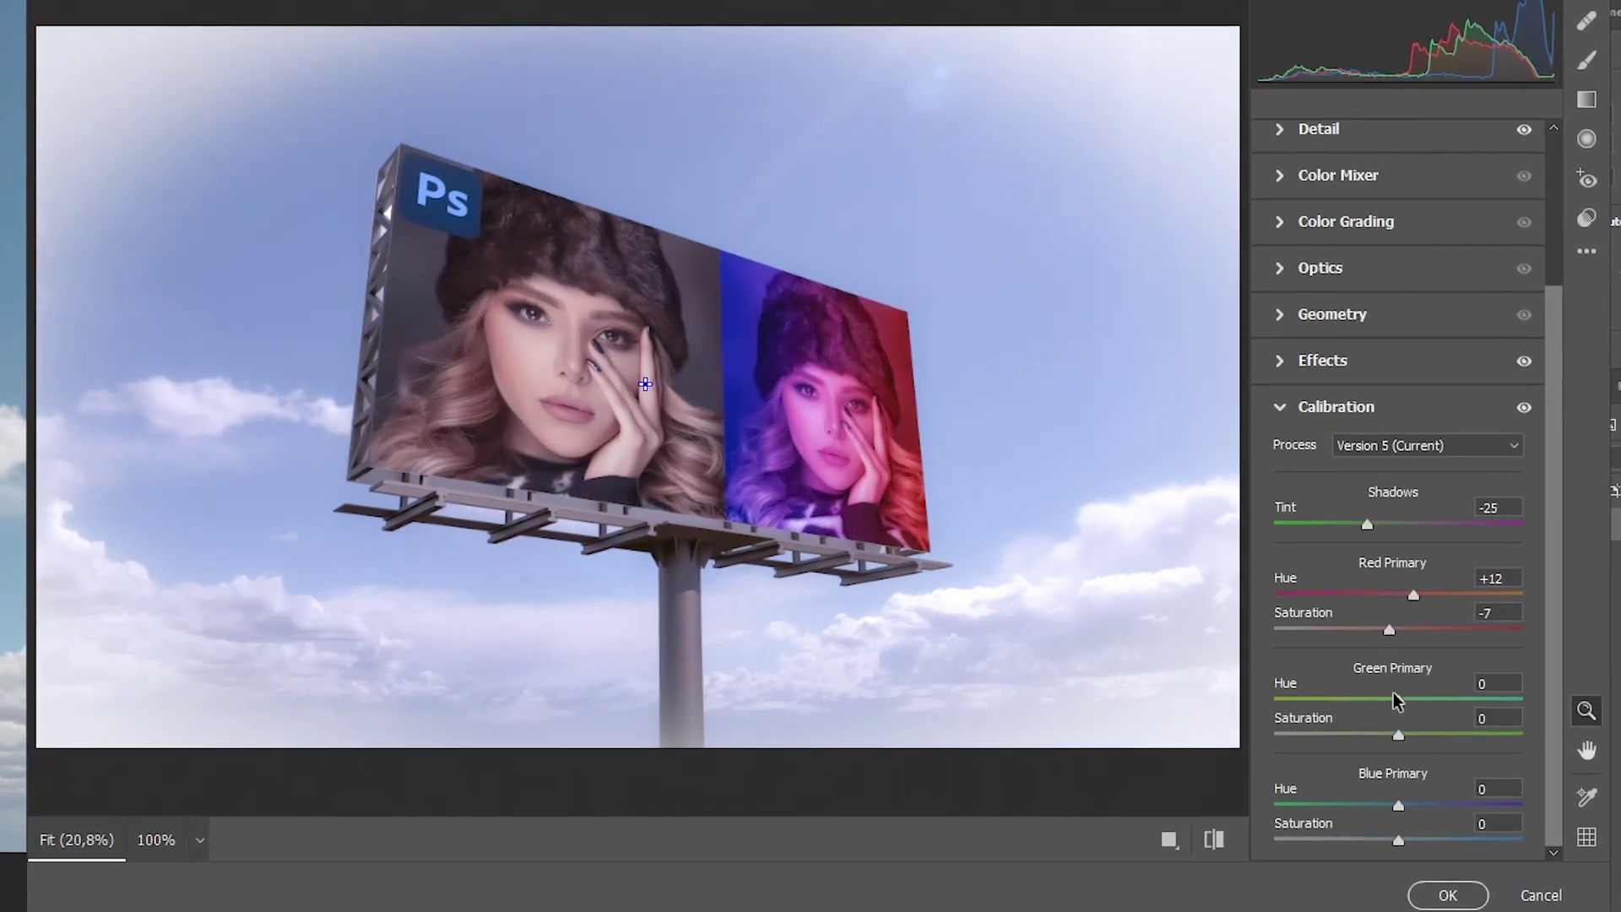
left_click_drag(1453, 702, 1445, 743)
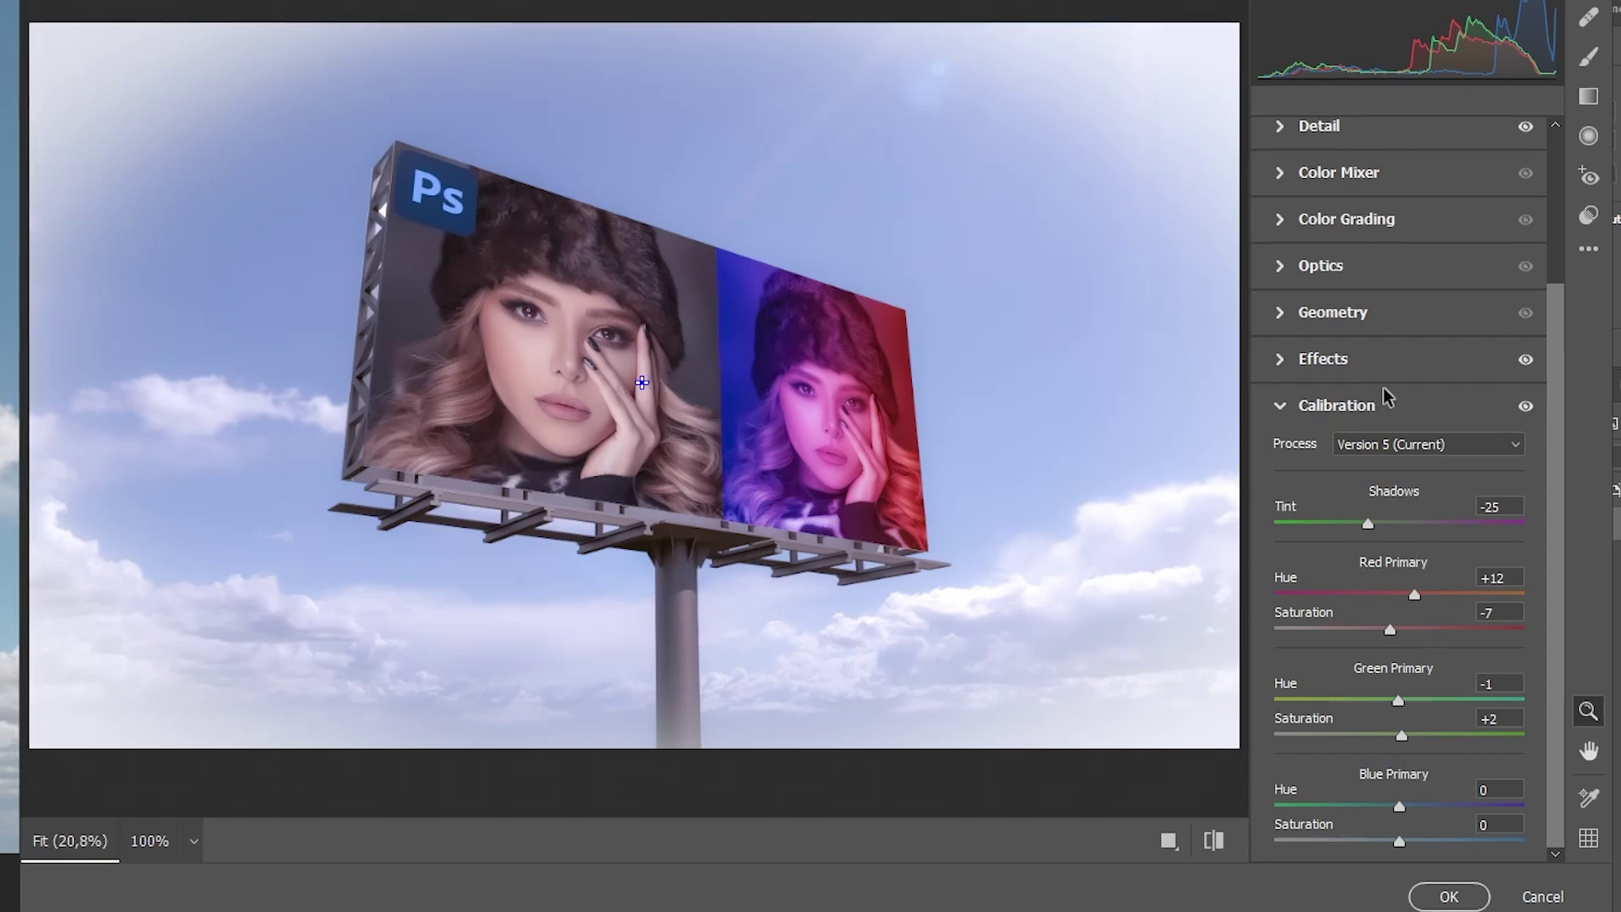
Set the vignetting to +39 and the grain to 0, and apply the Camera Raw adjustments
left_click(1395, 369)
left_click_drag(1466, 656, 1449, 659)
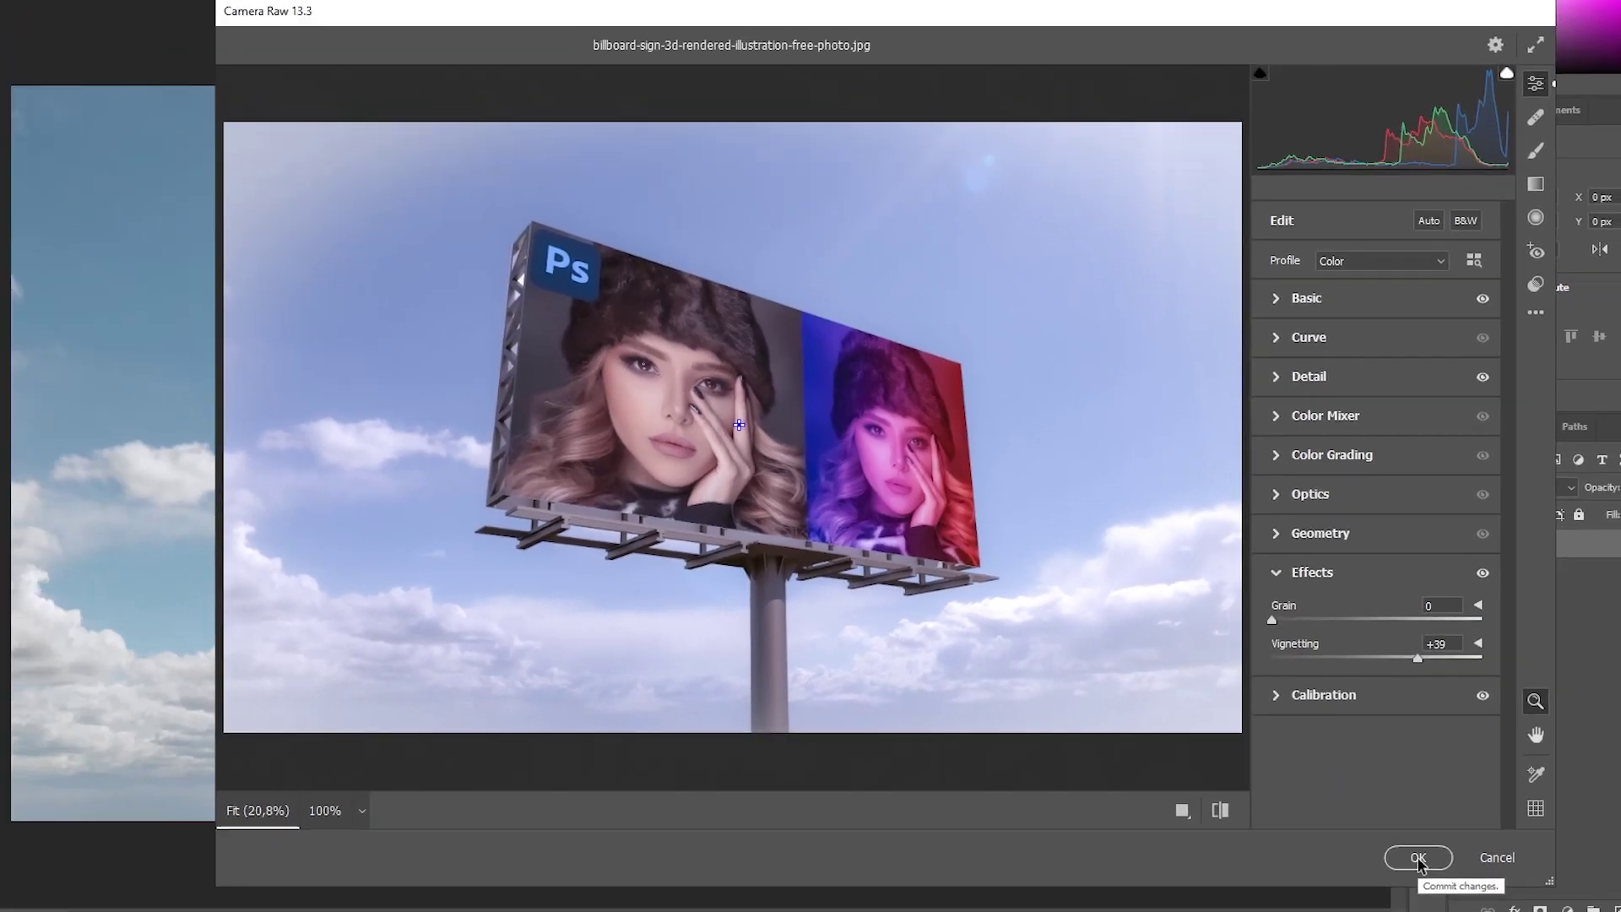
left_click(1418, 858)
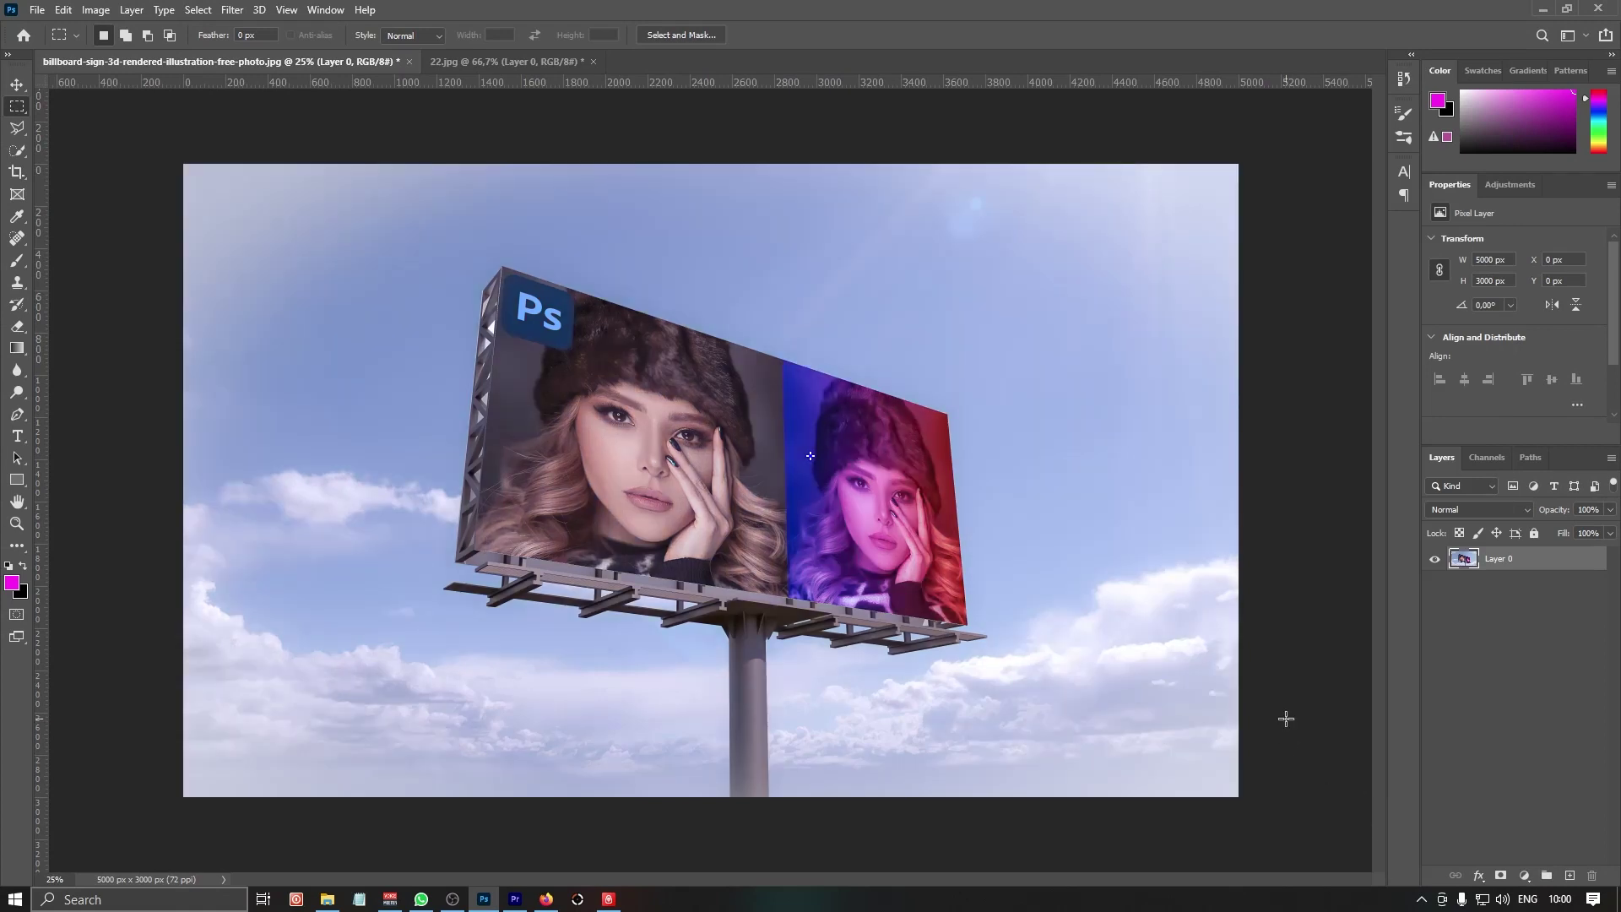
key("ctrl+plus")
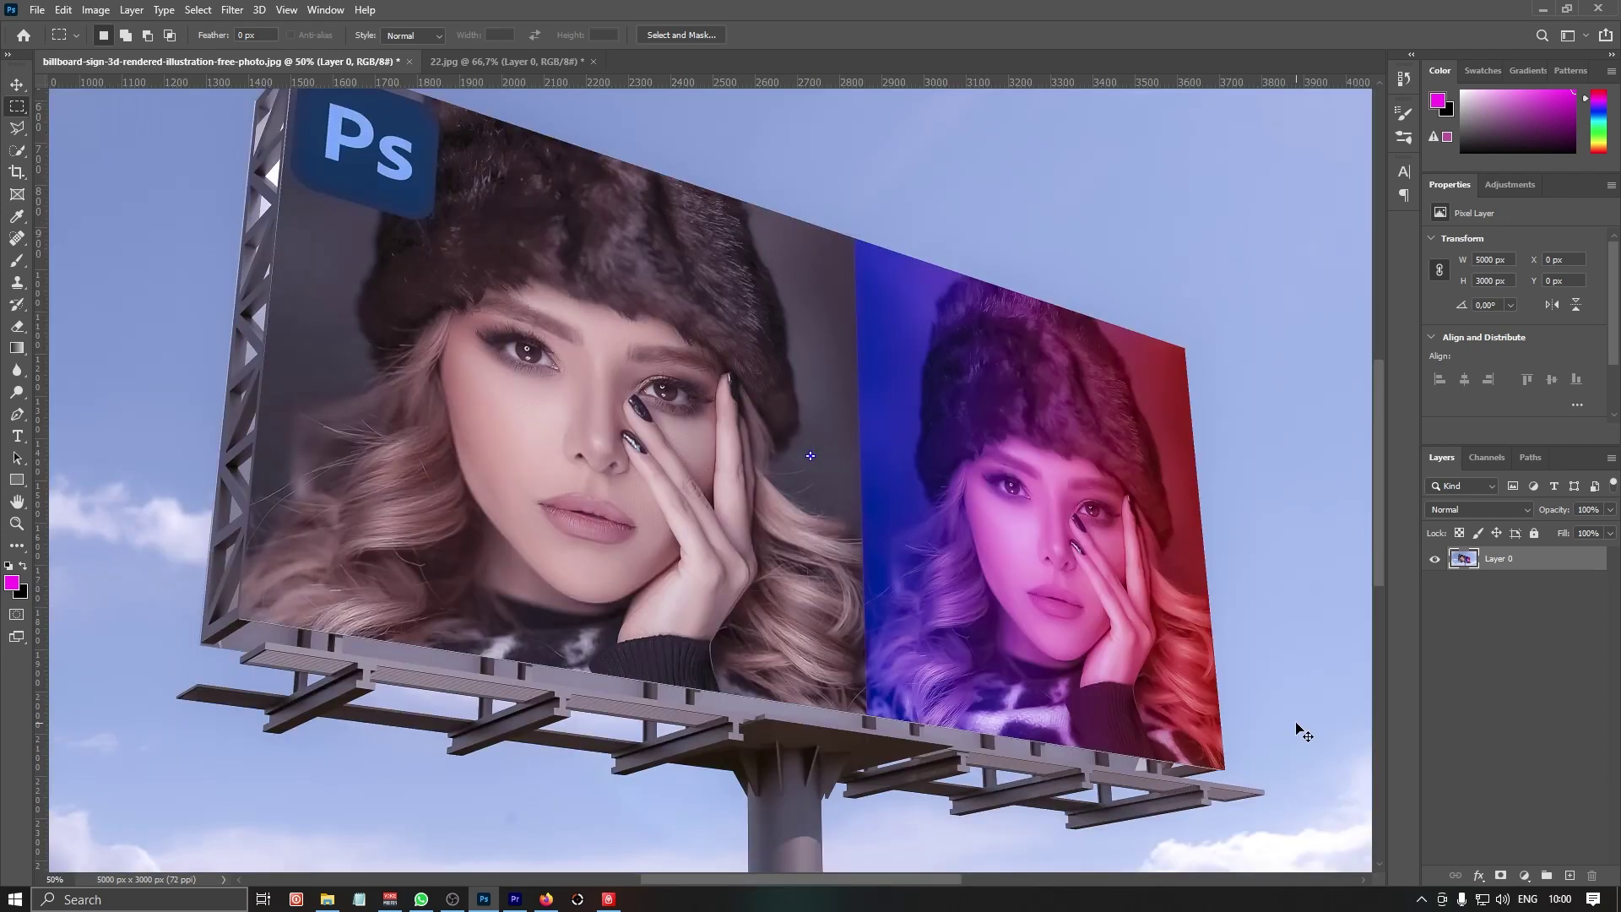
key("ctrl+minus")
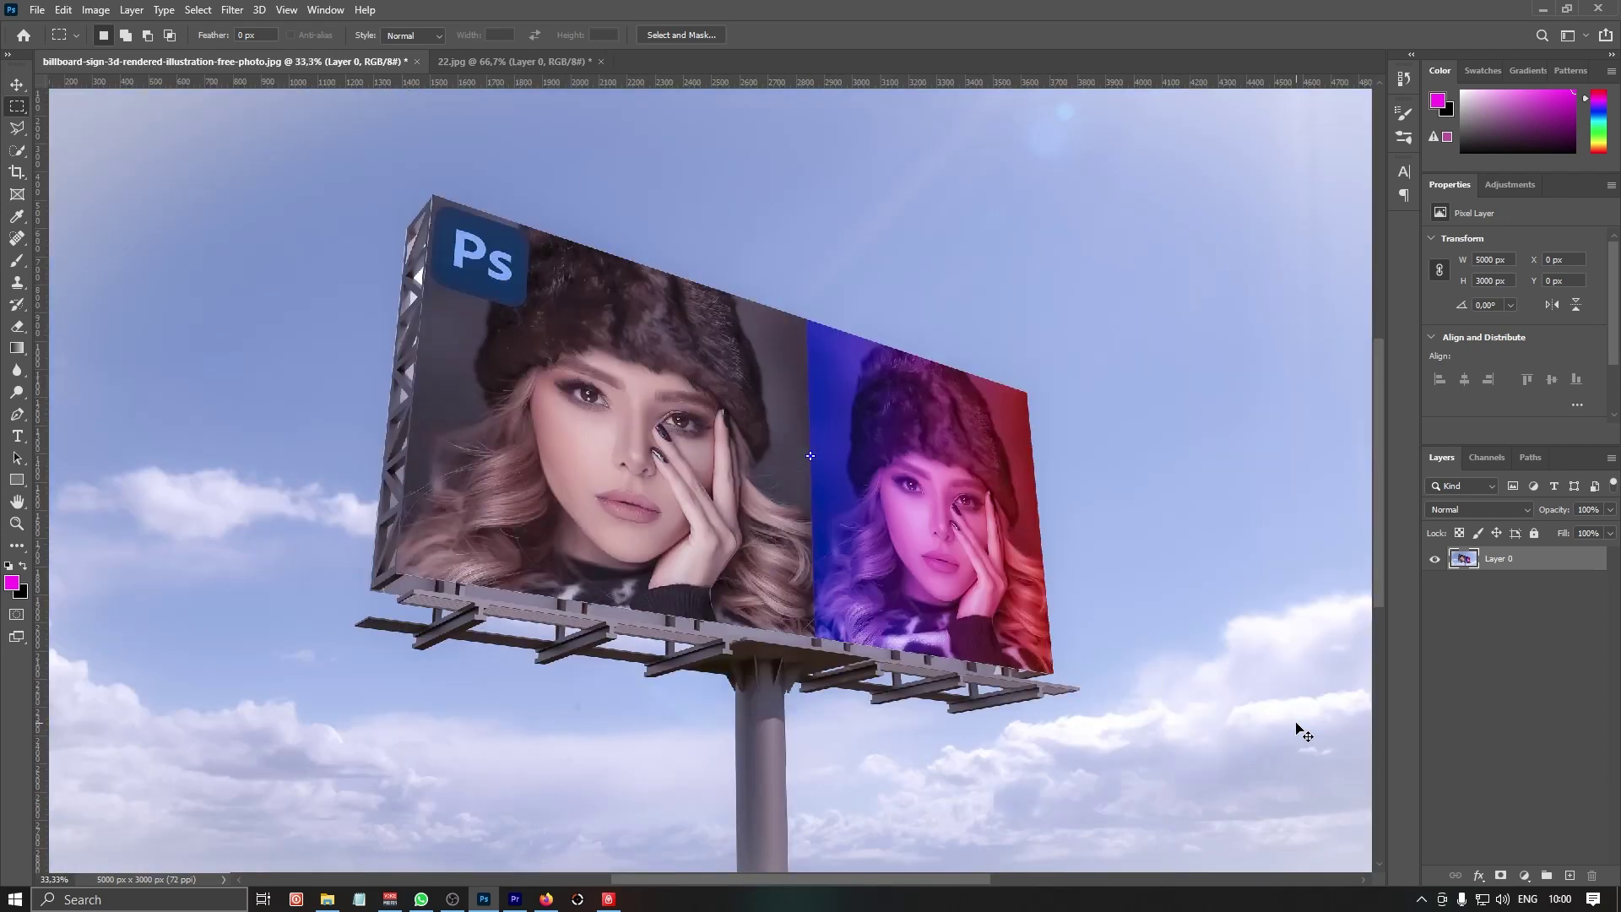